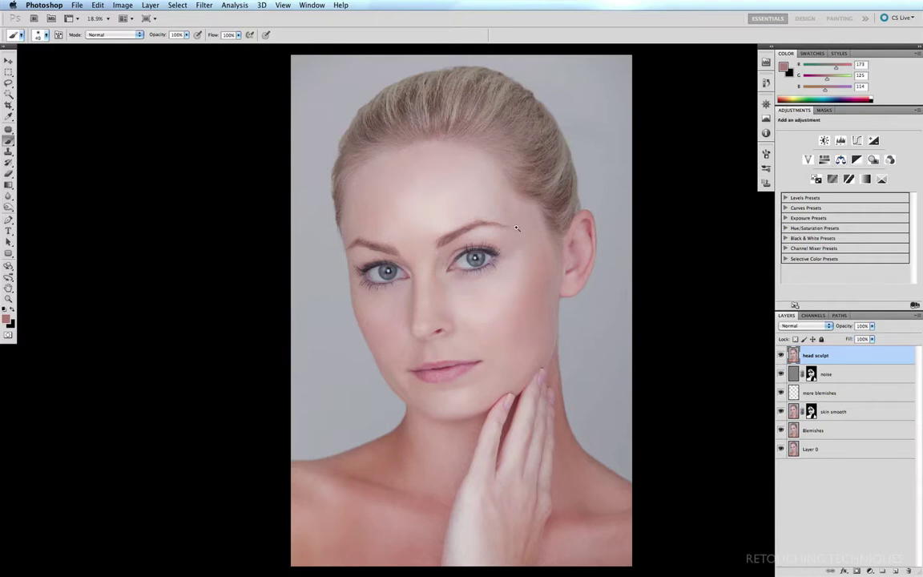
Step: Compare the eye close up with the head sculpt layer hidden and shown again
drag(463, 204, 396, 338)
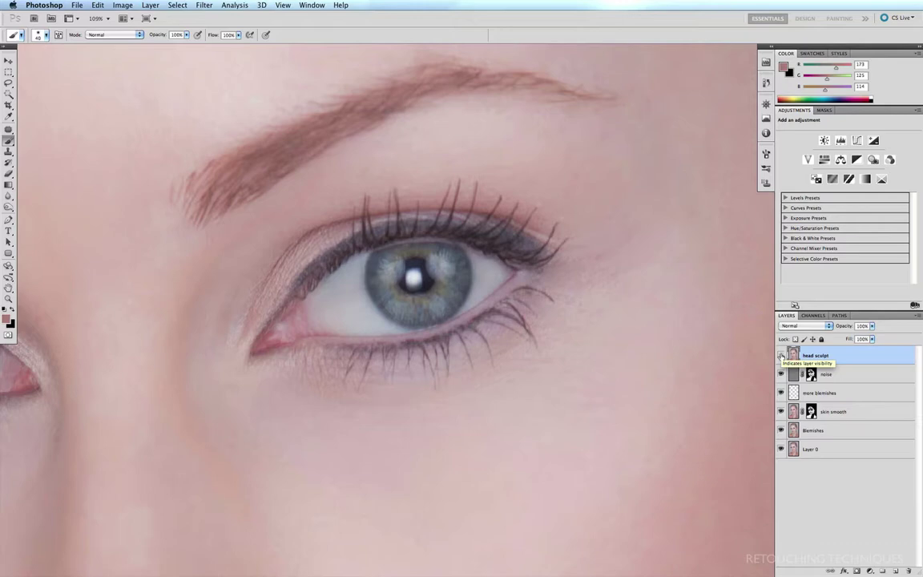
click(781, 355)
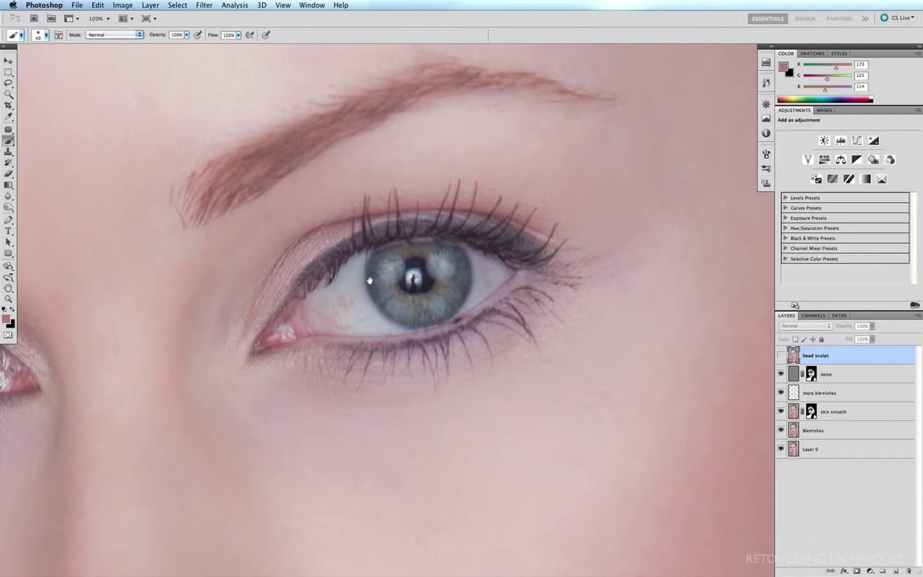
click(782, 356)
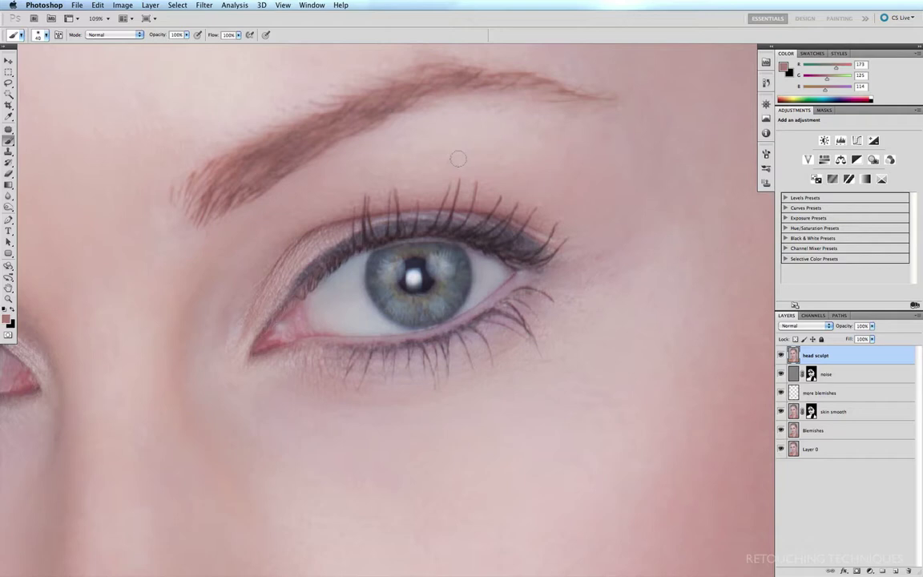
Step: Add a new layer above the head sculpt layer and name it "eyelash"
key(super+shift+alt+n)
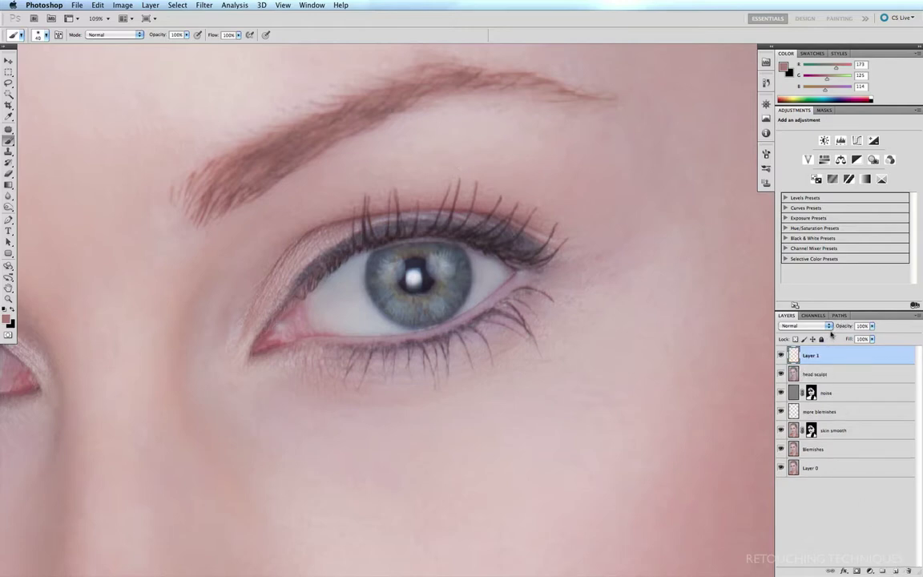
double_click(812, 355)
text(eye)
key(Return)
Step: Set the brush hardness to 100% and turn on Shape Dynamics so strokes taper at the ends
key(b)
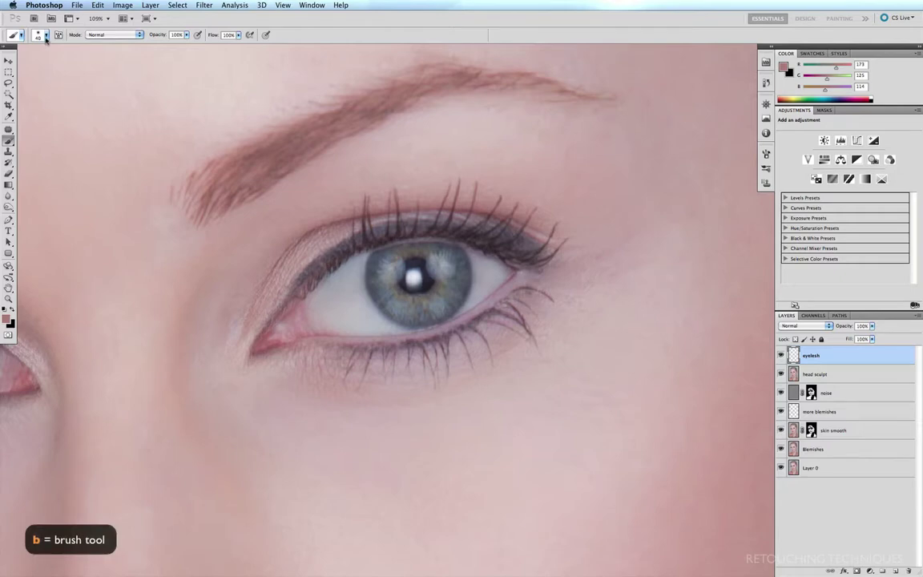
click(43, 37)
drag(14, 81, 105, 80)
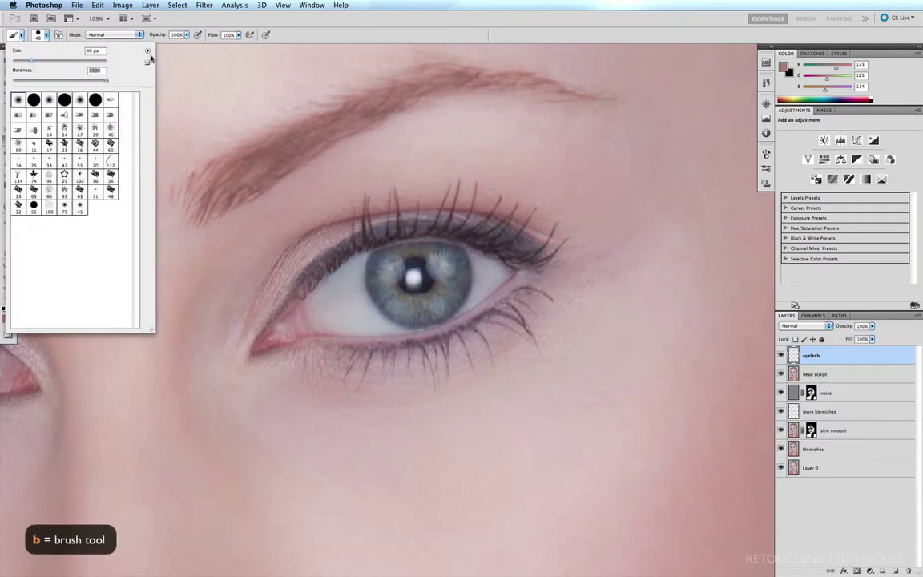
click(766, 153)
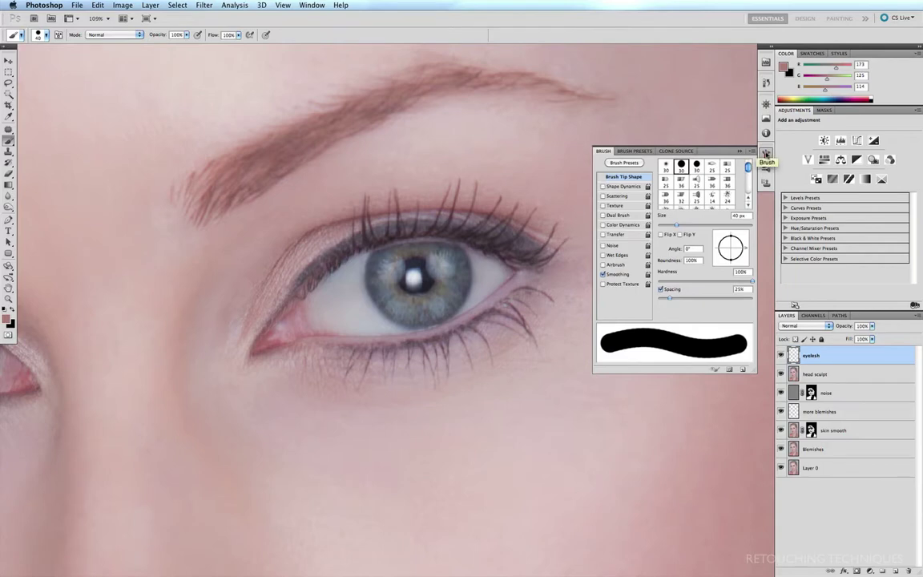
click(604, 187)
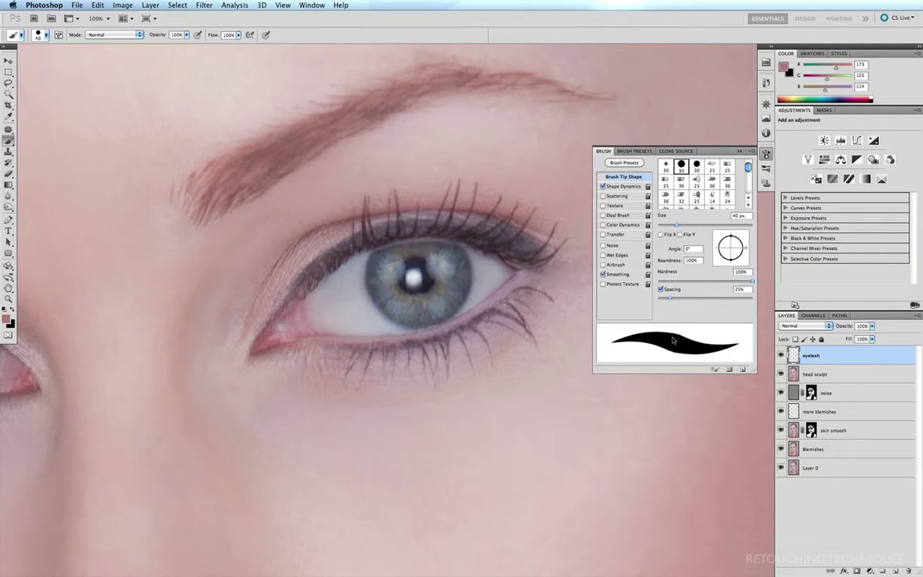
key(F5)
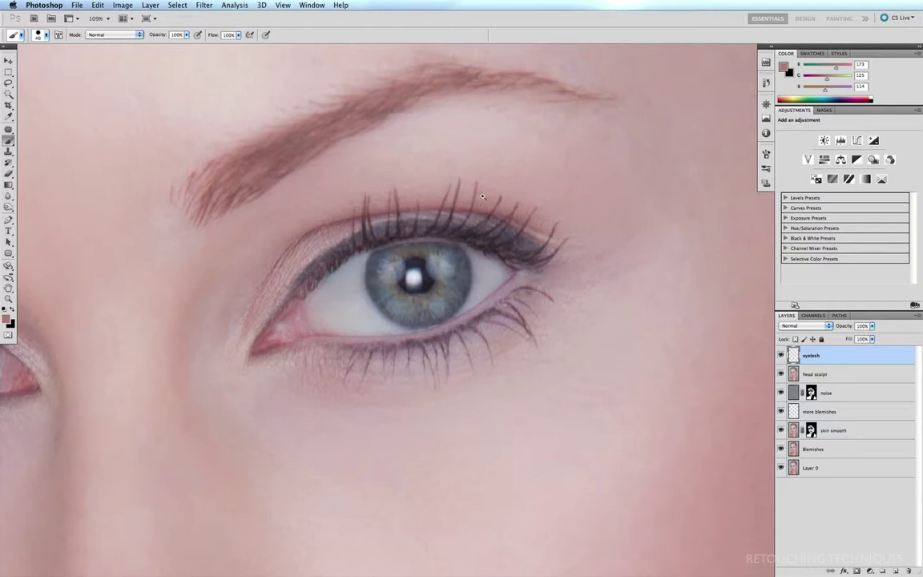
Step: Set the eyedropper sample size to Point Sample and pick the dark colour at the base of an upper eyelash
scroll(393, 266, up, 5)
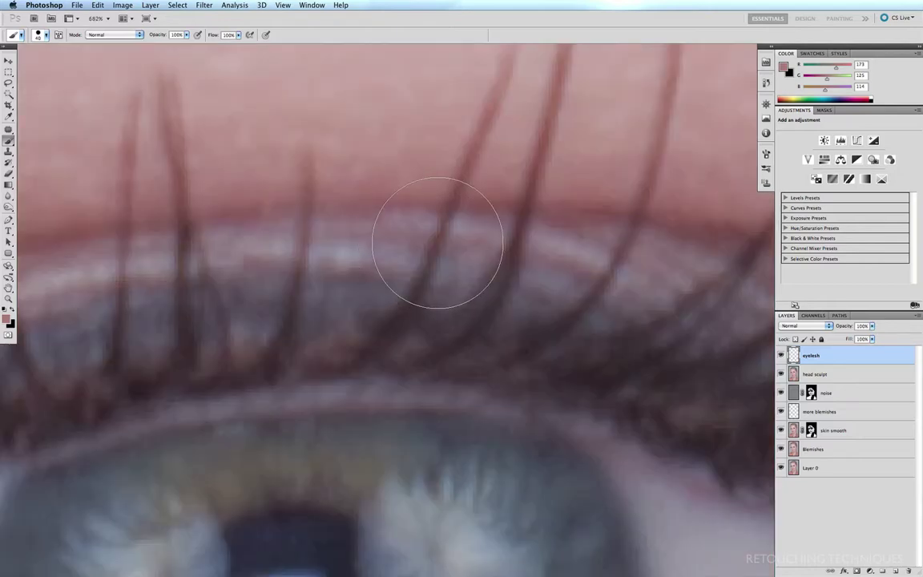
key(i)
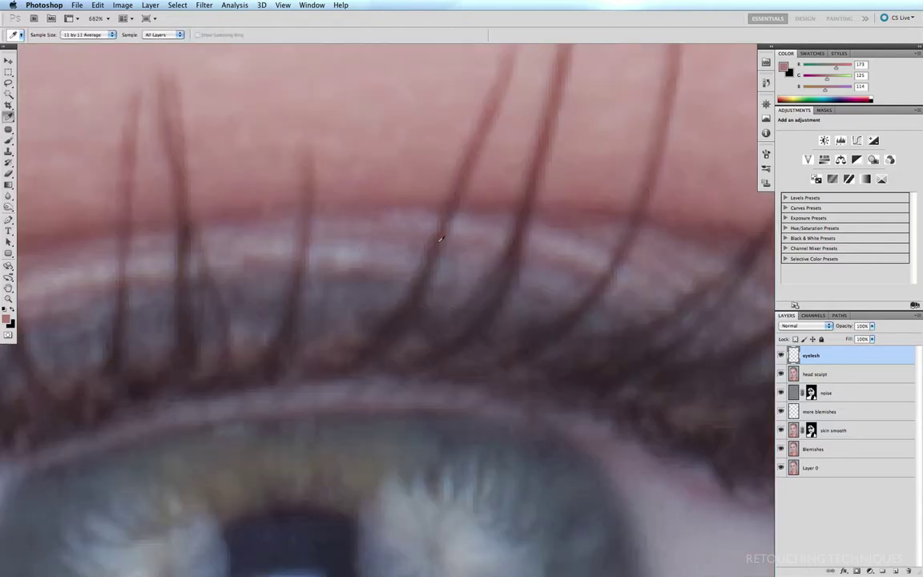
click(113, 36)
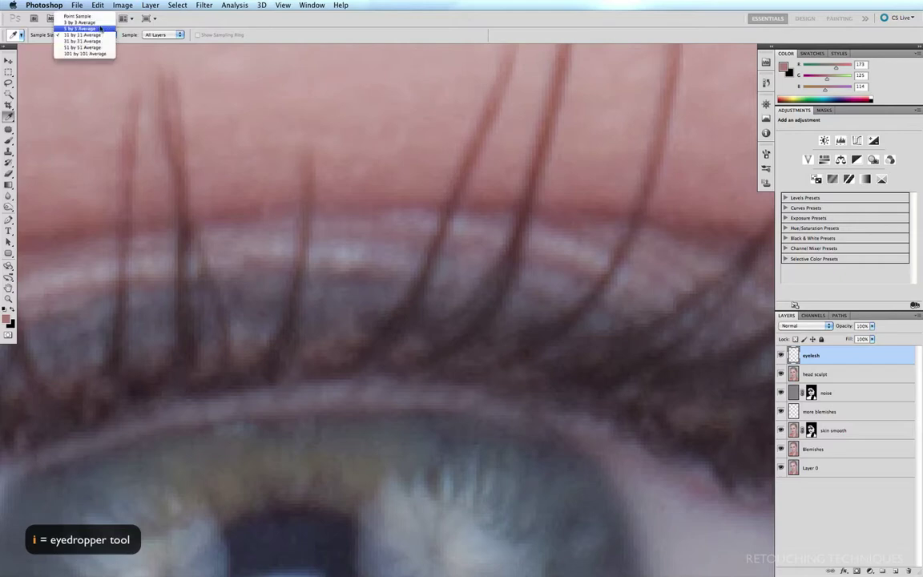
click(94, 17)
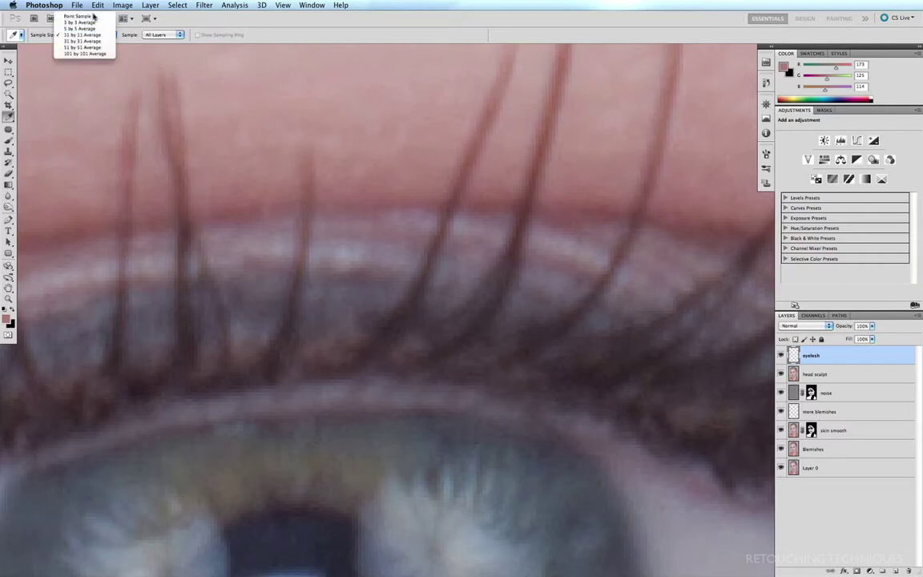
click(499, 296)
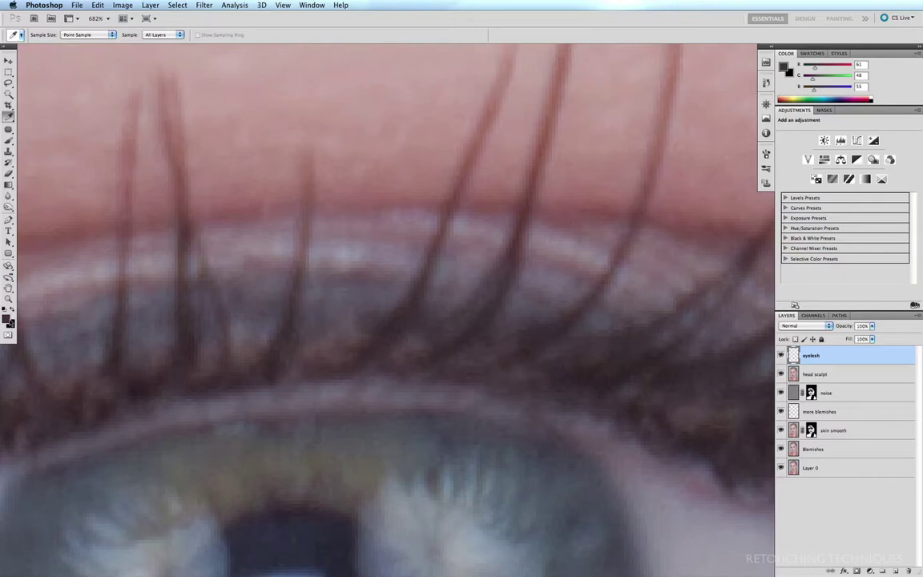
Step: Reduce the brush to 15 px and paint one tapered lash stroke on the skin between the eyebrow and the eye
key(super+minus)
key(super+minus)
key(super+minus)
key(super+minus)
key(super+minus)
key(super+minus)
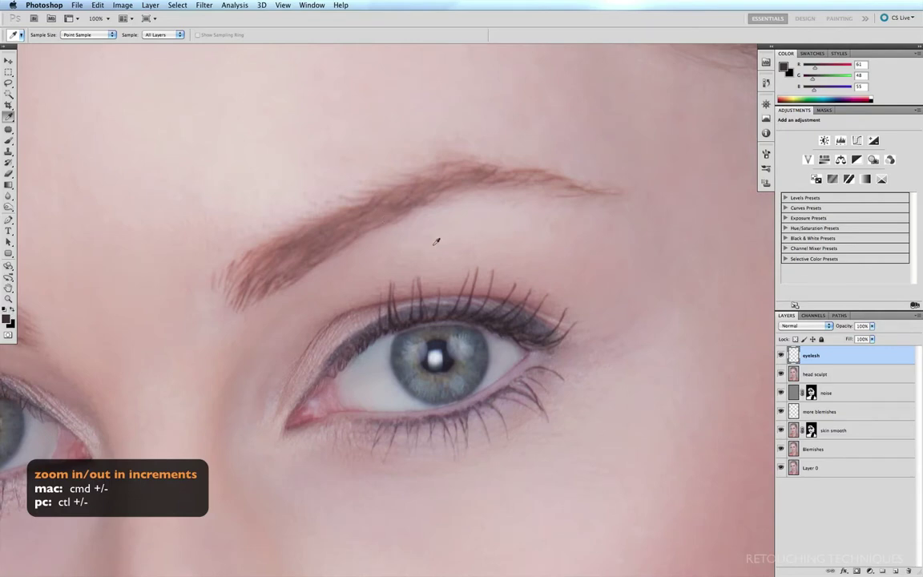
key(b)
key(bracketleft)
key(bracketleft)
key(bracketleft)
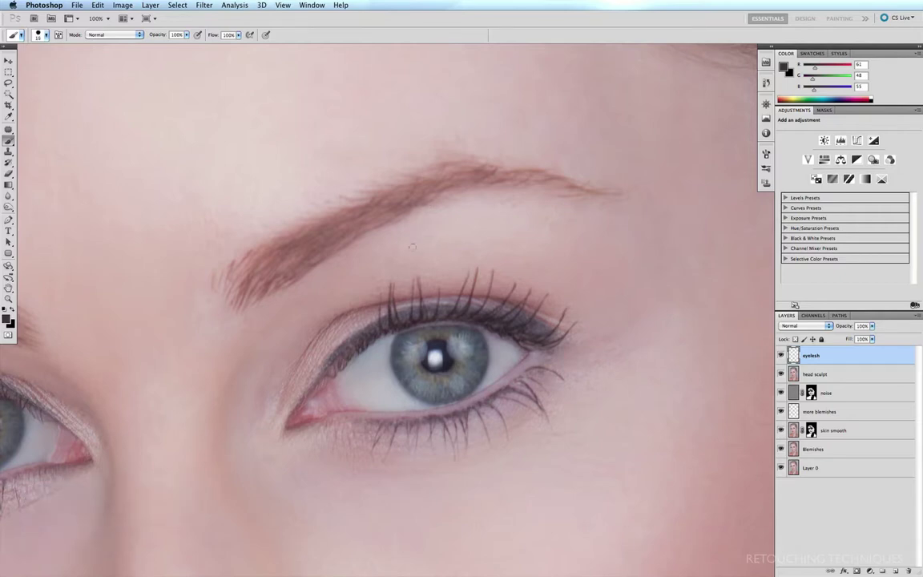
drag(449, 243, 532, 233)
Step: Duplicate the eyelash layer with the original hidden, and rotate the copy about -63° over the upper lash line
key(super+j)
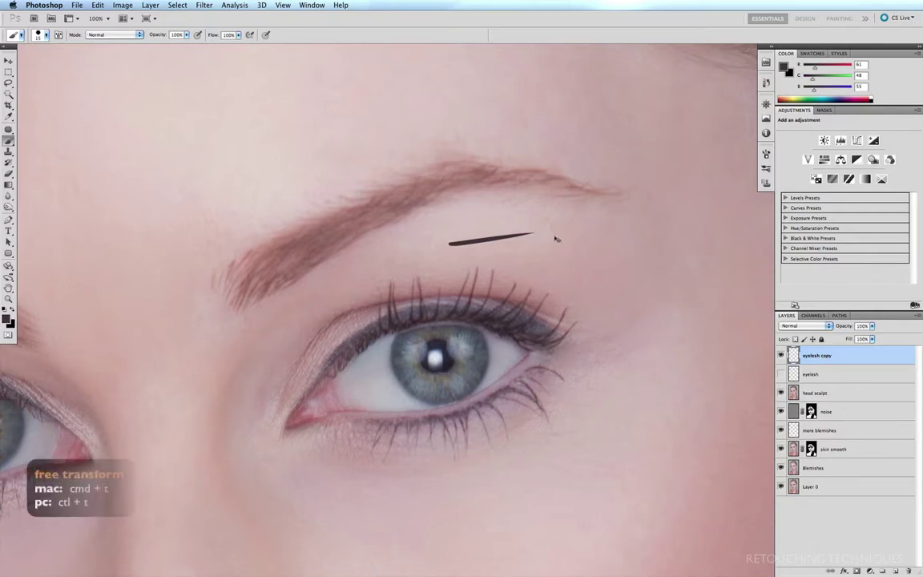
key(super+t)
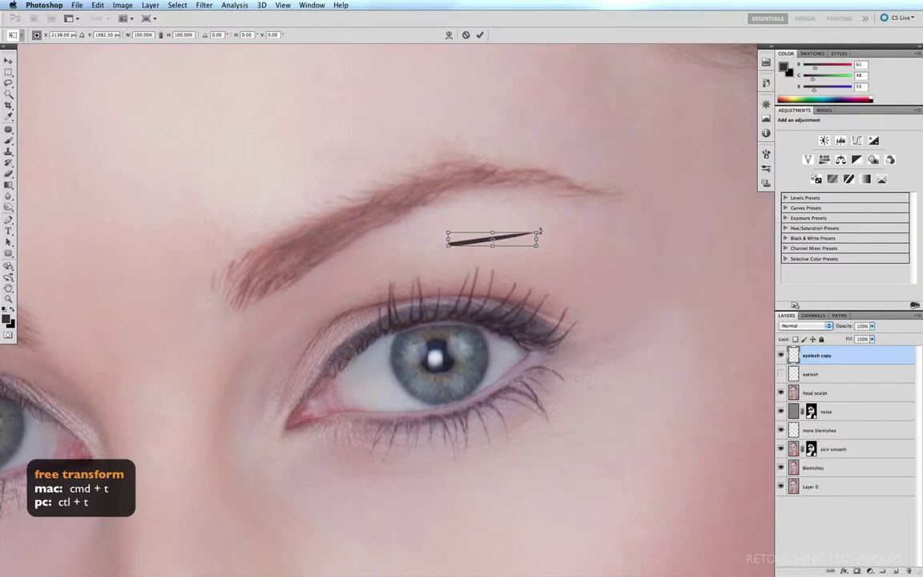
drag(543, 231, 508, 189)
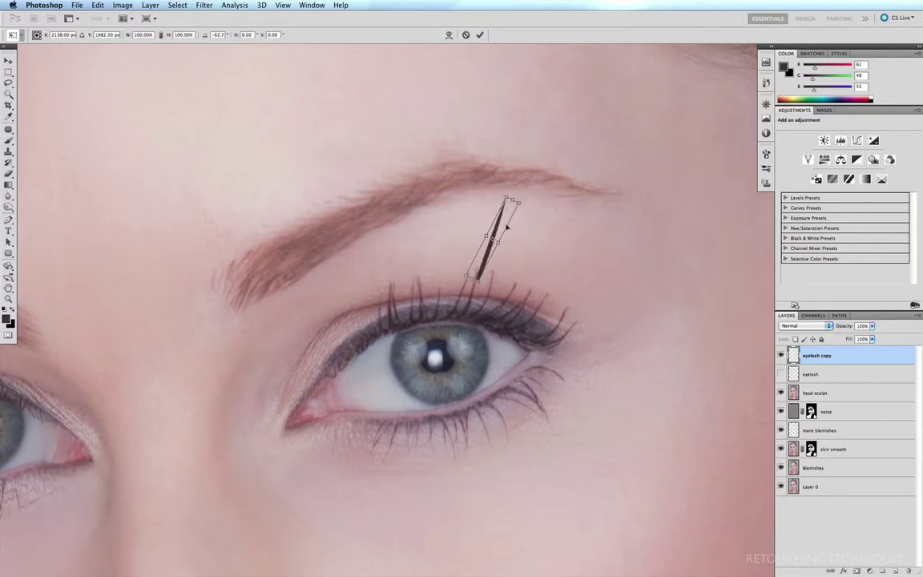
mouse_move(503, 228)
mouse_down()
mouse_move(449, 291)
mouse_move(450, 277)
mouse_up()
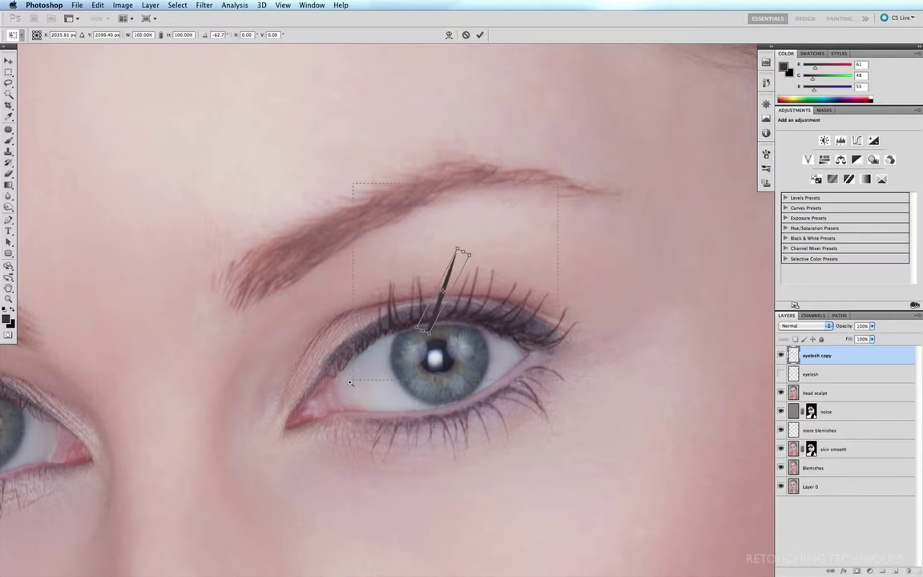
Step: Scale the copied lash to about 57%, tilt it to about -73° and seat it in the lash gap above the pupil
key(super+plus)
mouse_move(493, 269)
mouse_down()
mouse_move(594, 268)
mouse_move(500, 242)
mouse_up()
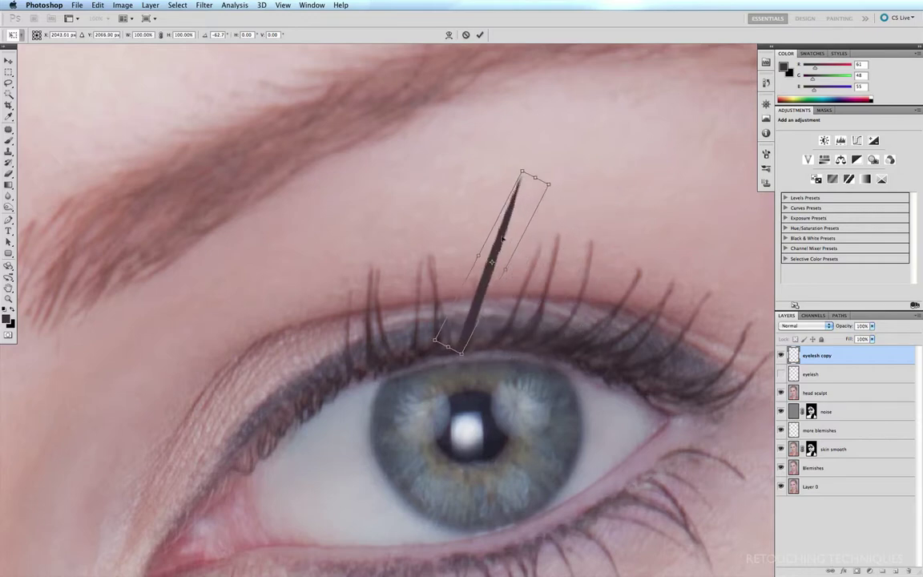
mouse_move(549, 183)
mouse_down()
mouse_move(493, 247)
mouse_move(504, 270)
mouse_move(521, 240)
mouse_up()
drag(490, 278, 482, 278)
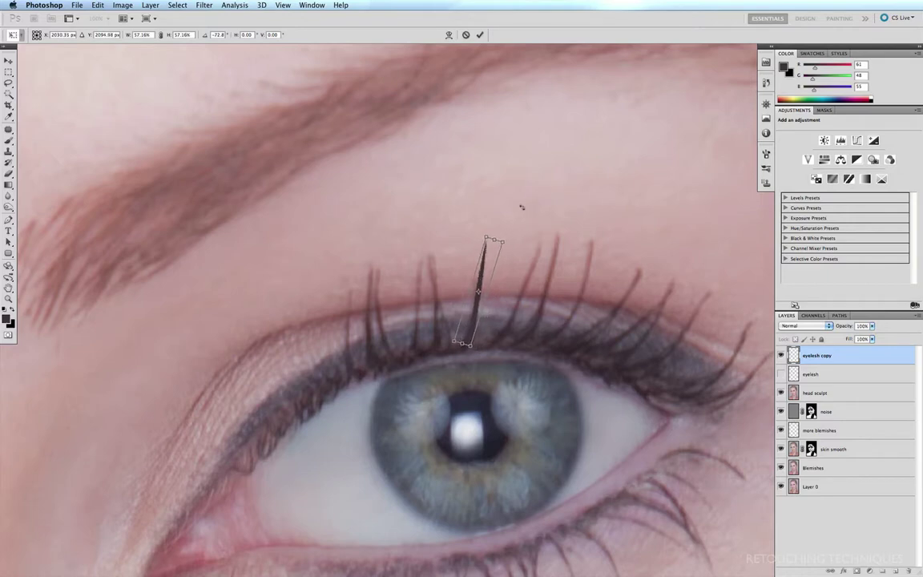
key(Return)
Step: Select a rectangular area around the copied lash and open it in the Liquify filter
key(b)
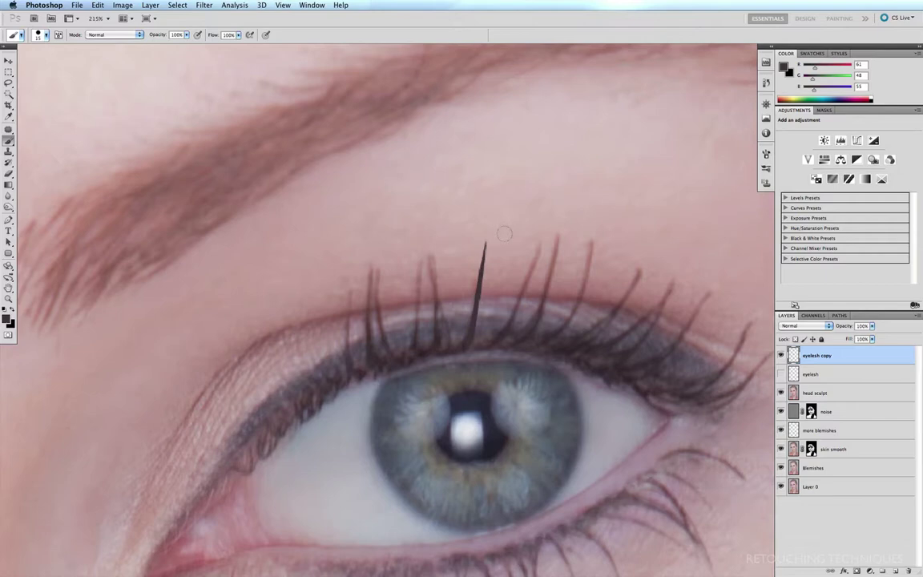
key(m)
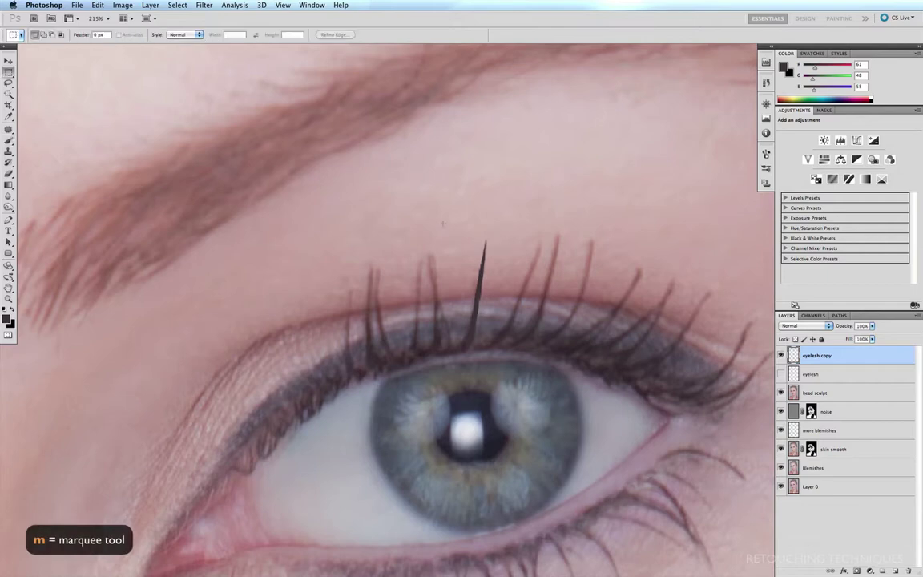
drag(562, 416, 565, 421)
click(204, 5)
click(213, 71)
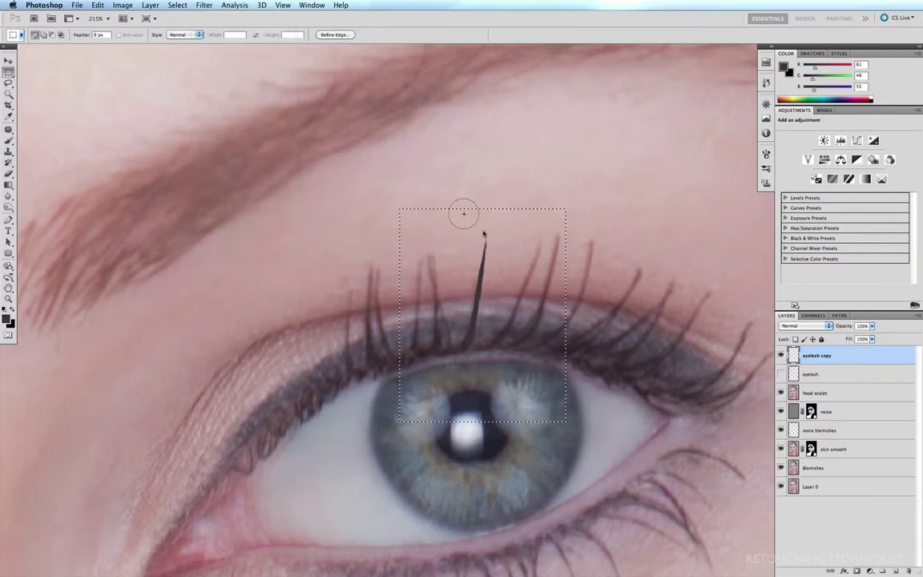
Step: Bend the middle of the lash into a slight curve in Liquify with brush size 66, and apply it
key(super+equal)
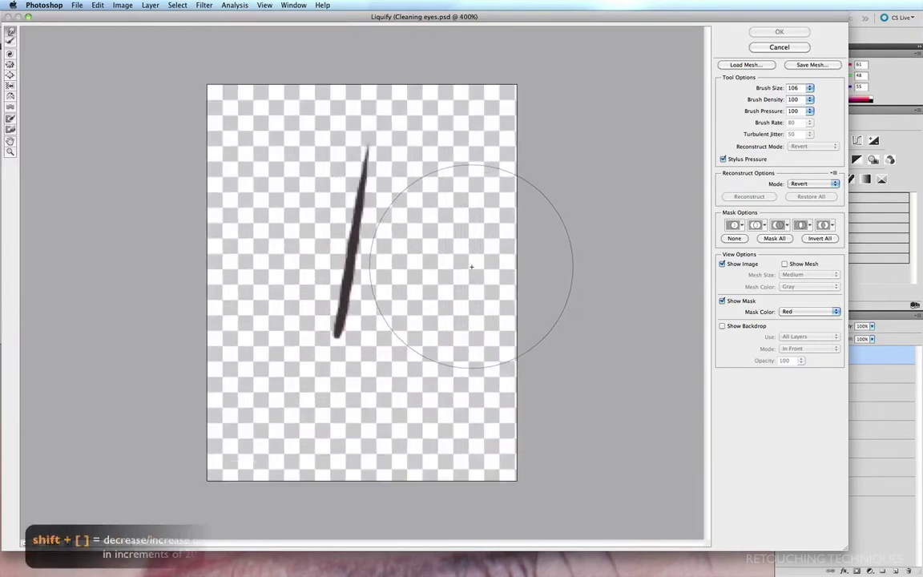
key(shift+bracketleft)
key(shift+bracketleft)
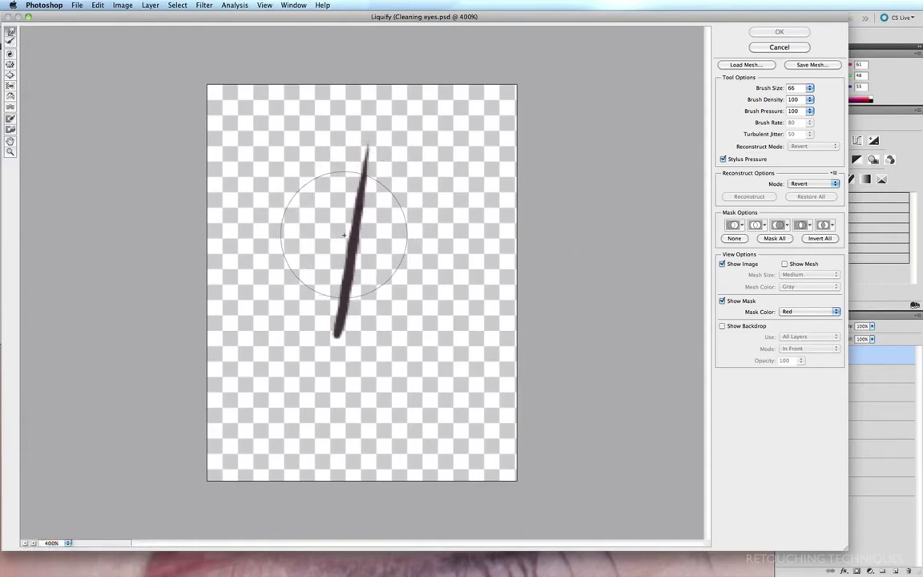
drag(341, 234, 350, 234)
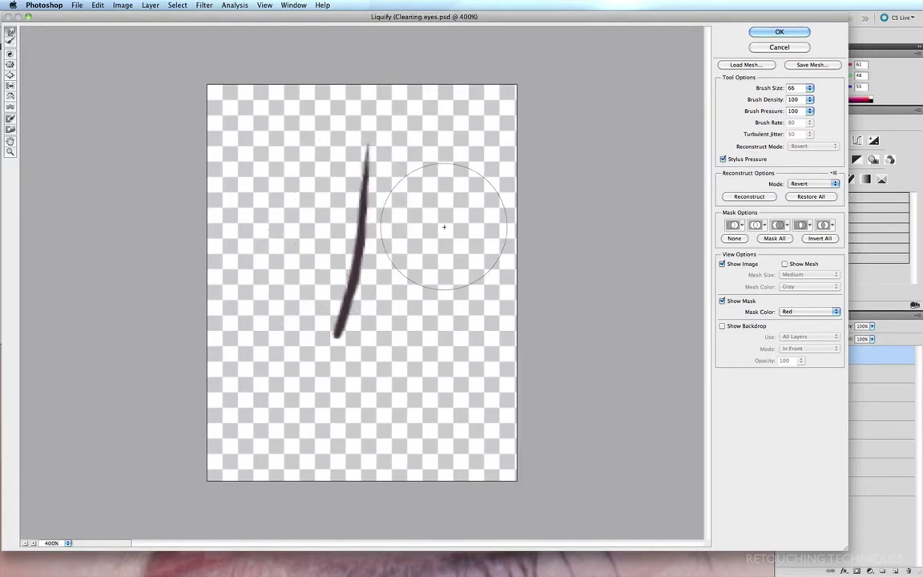
click(779, 32)
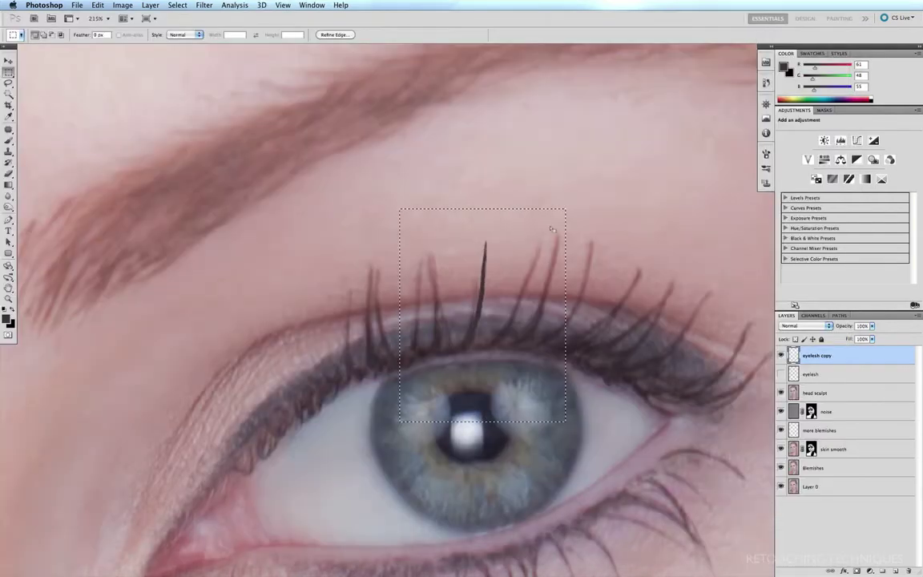
Step: Deselect, nudge the curved lash slightly toward the nose, and narrow its width to about 89%
key(super+d)
key(v)
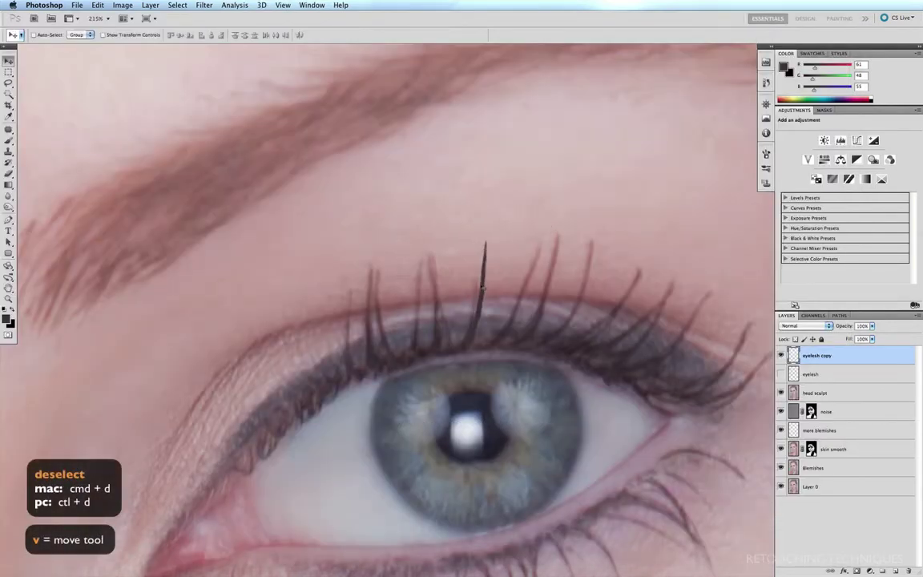
drag(482, 289, 478, 290)
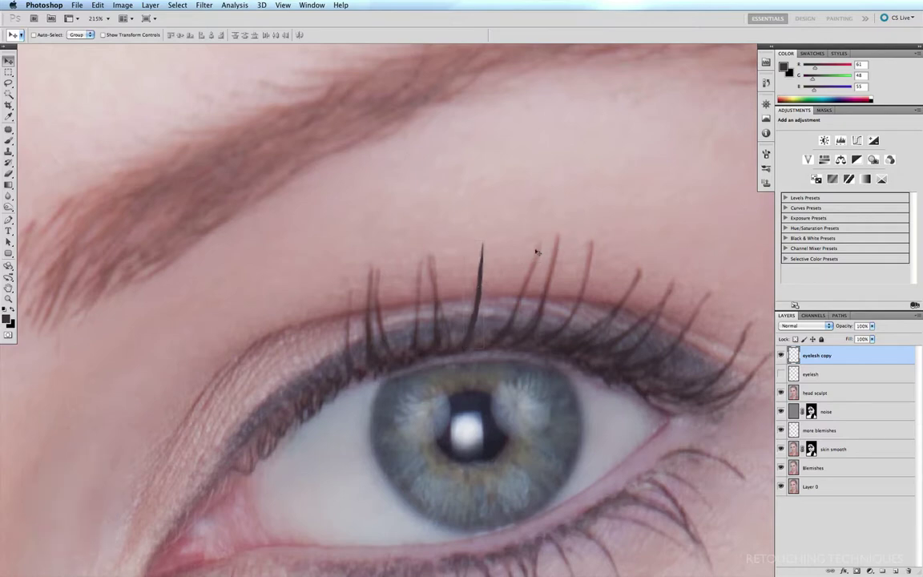
key(super+t)
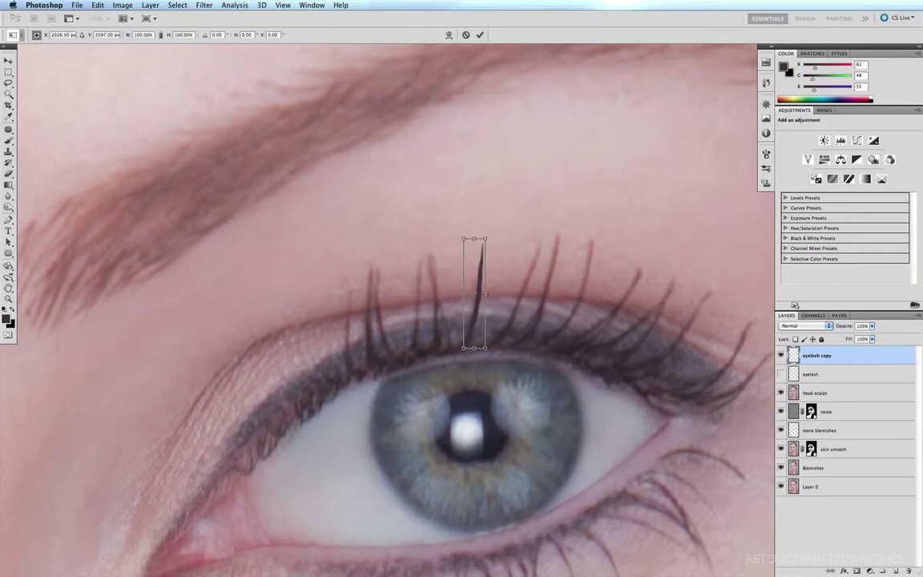
drag(485, 294, 483, 294)
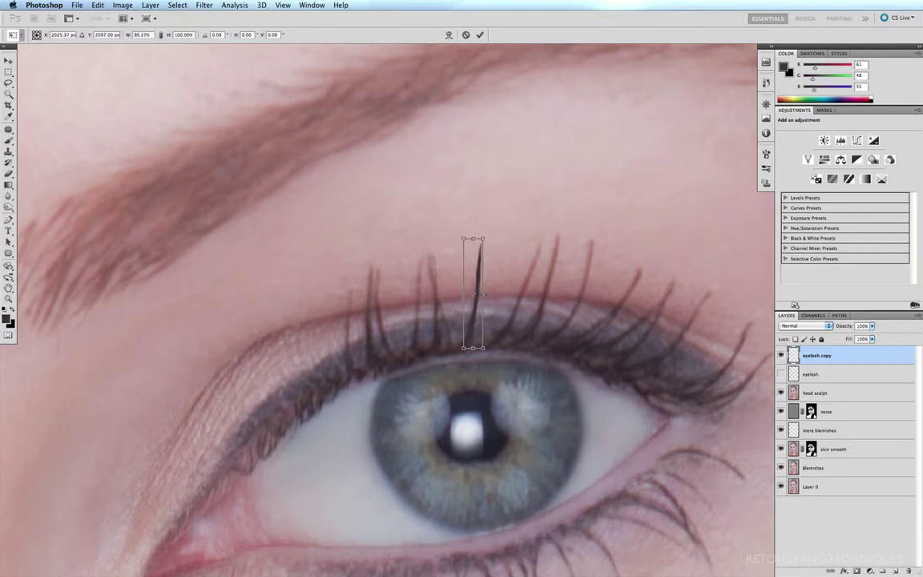
key(Return)
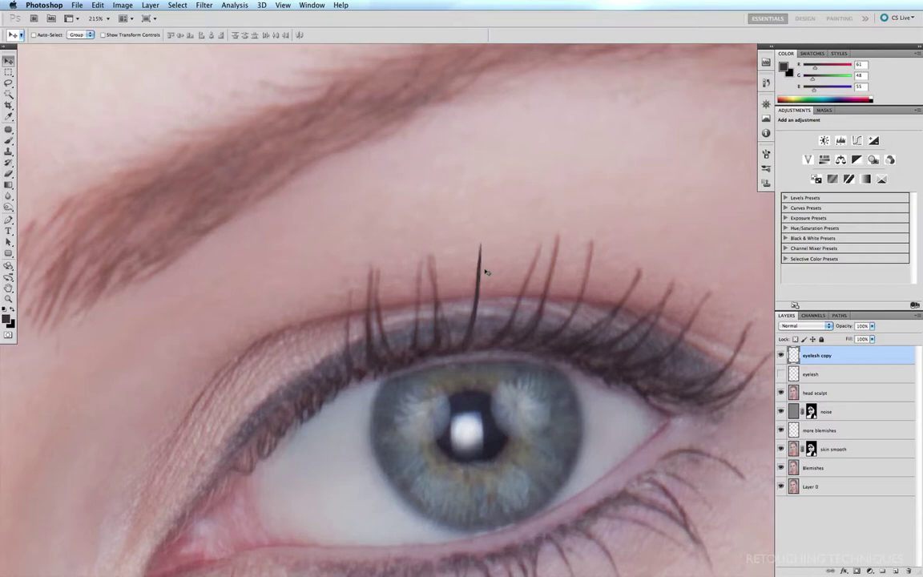
Step: Colorize the copied lash with Hue/Saturation, shifting the hue toward red and slightly lowering the saturation to match the neighbouring lashes
key(super+u)
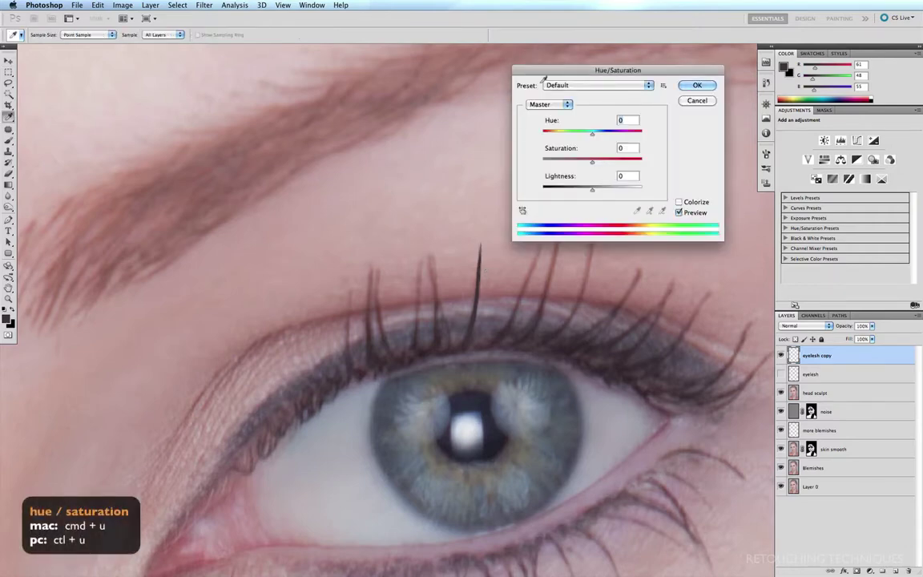
click(679, 202)
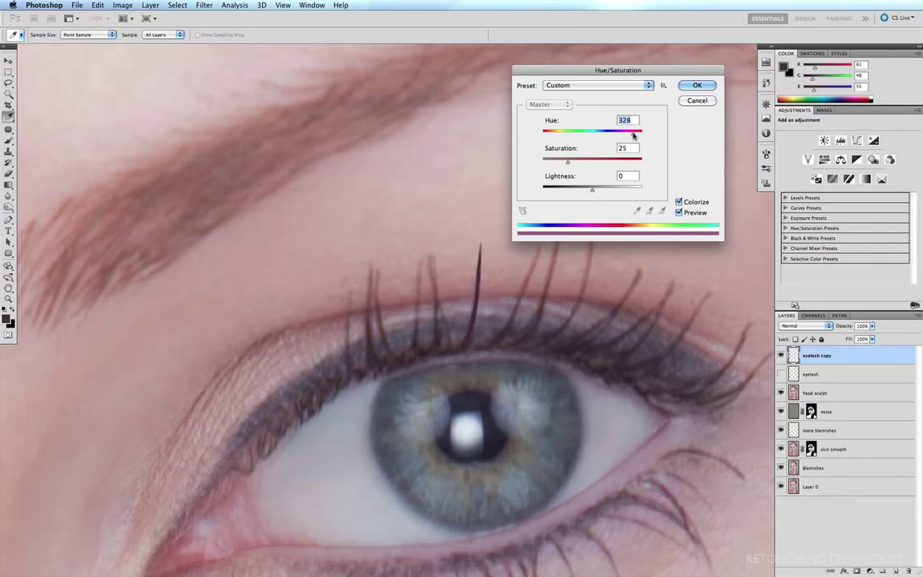
drag(634, 137, 638, 136)
click(567, 163)
drag(567, 163, 563, 162)
click(689, 82)
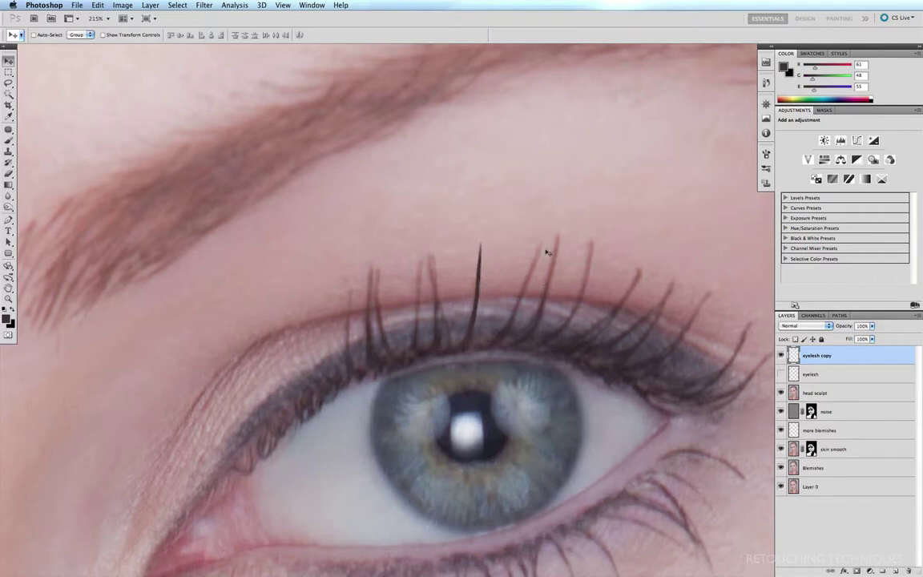
Step: Soften the copied lash with a 0.5 pixel Gaussian Blur and lower its layer opacity to 70%
click(201, 5)
mouse_move(217, 115)
click(292, 133)
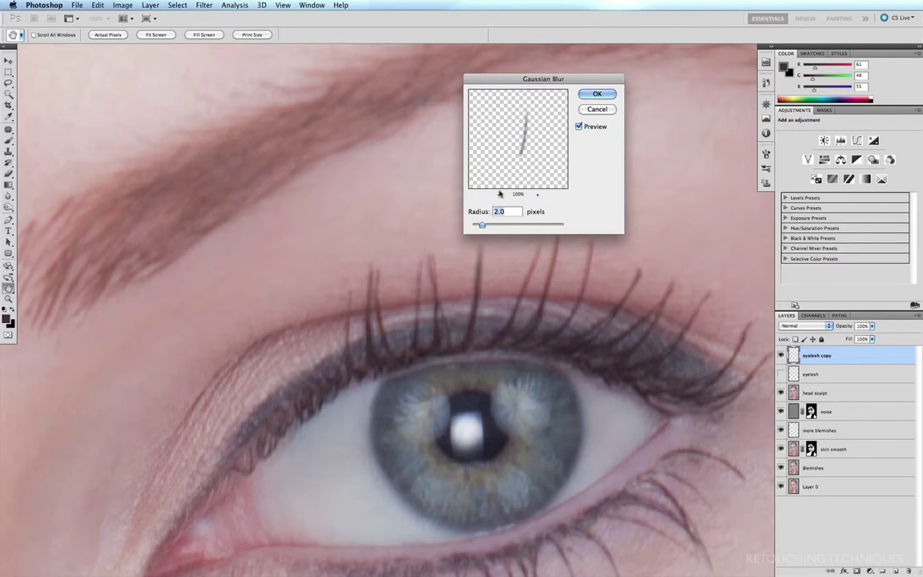
text(.5)
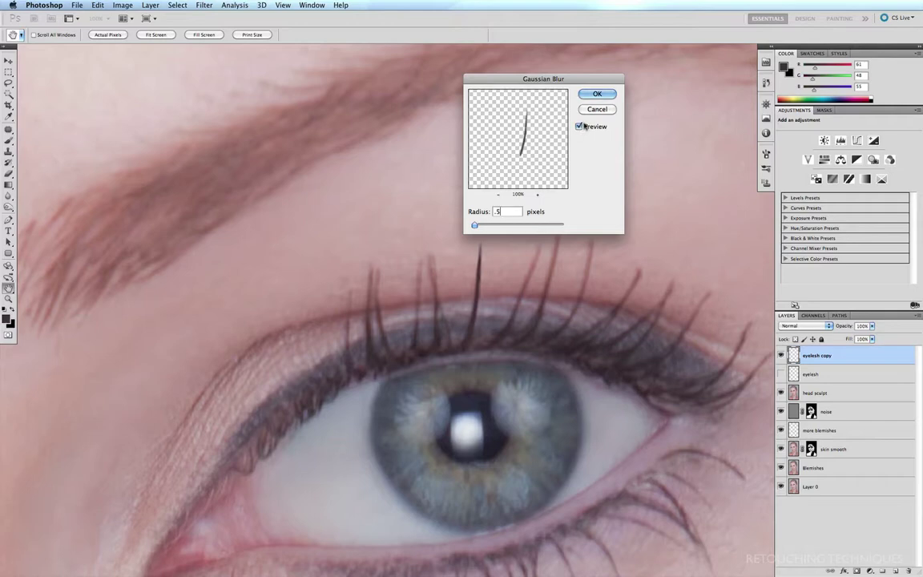
click(597, 94)
key(v)
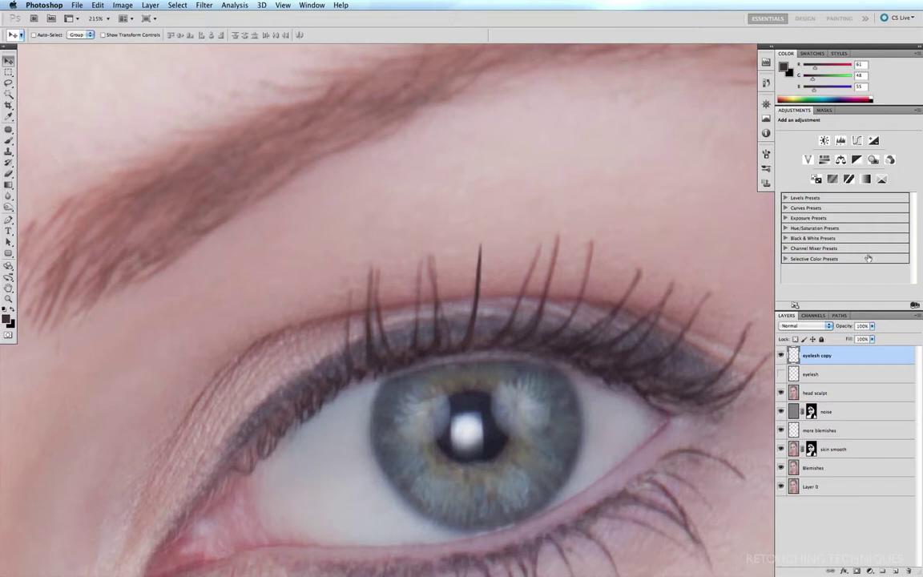
click(871, 327)
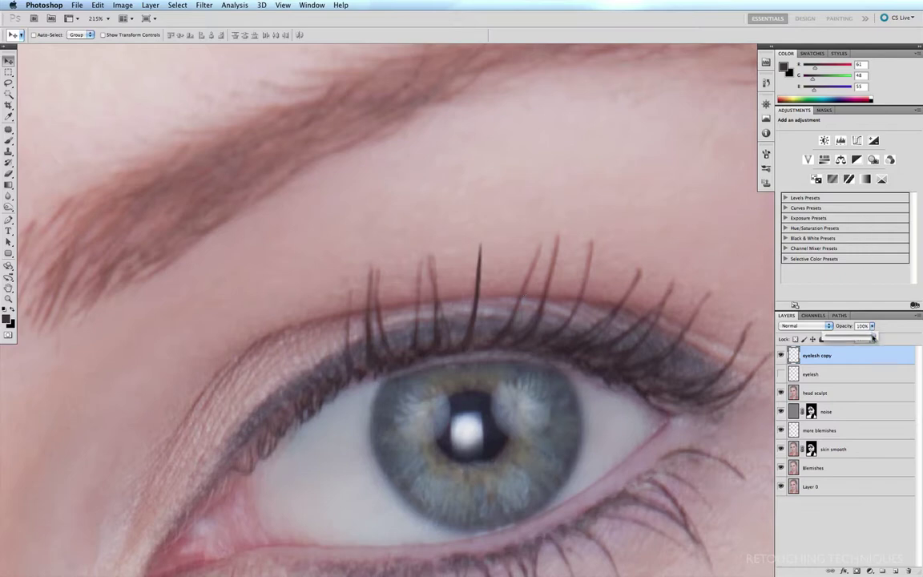
drag(873, 332, 862, 339)
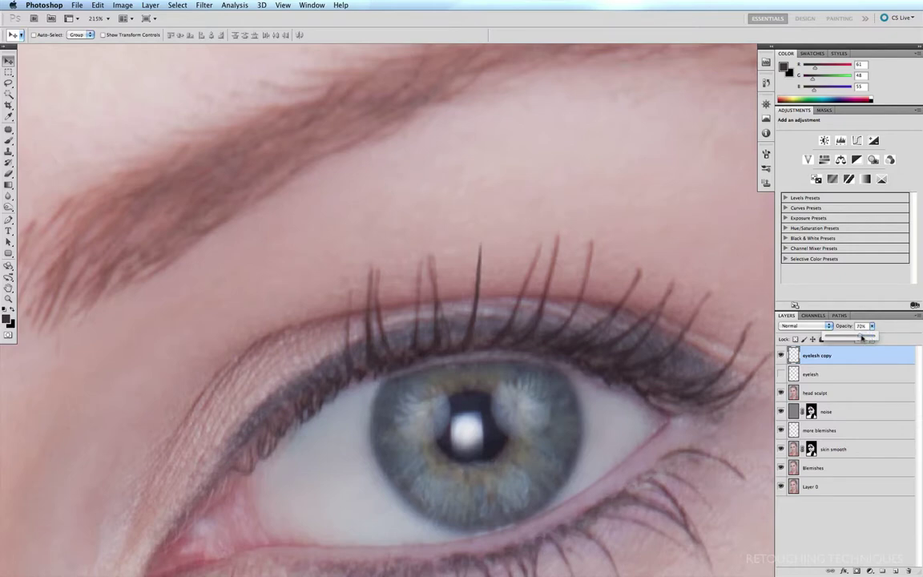
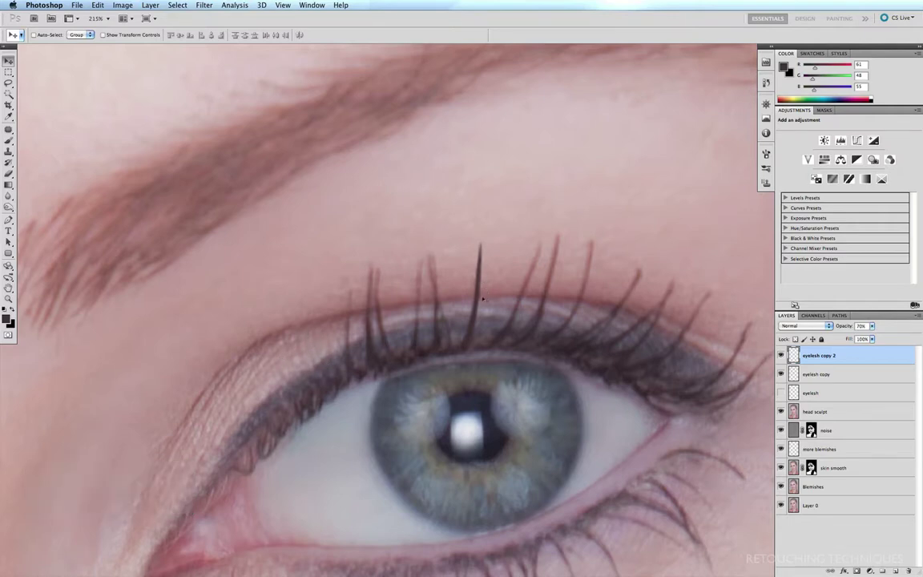
Step: Move the duplicated lash on layer eyelash copy 2 to the inner end of the upper lash line and flip it horizontally
key(v)
drag(476, 303, 327, 355)
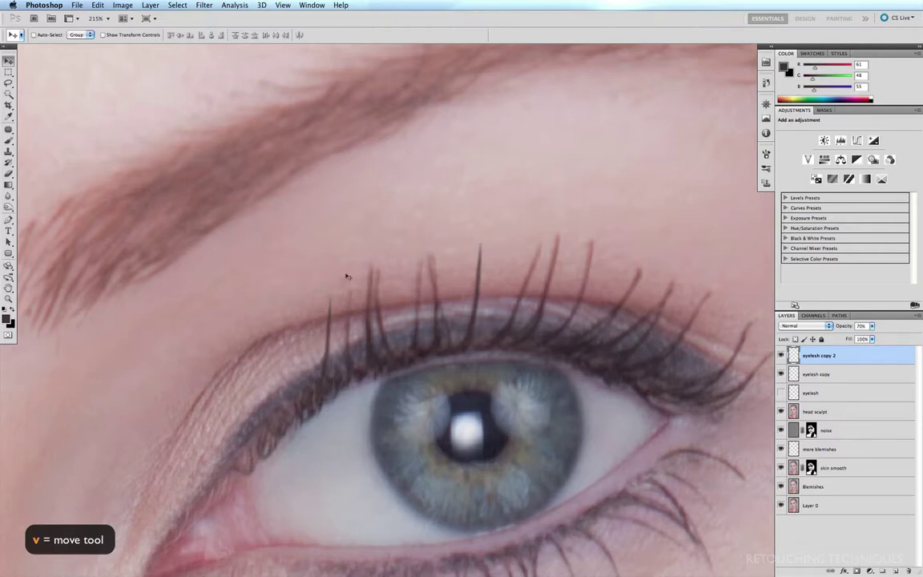
click(97, 6)
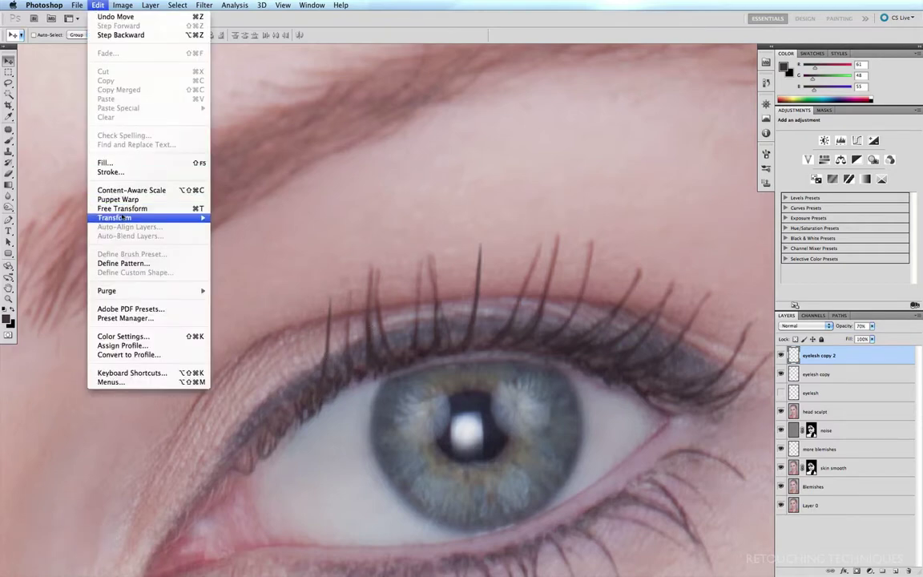
mouse_move(114, 217)
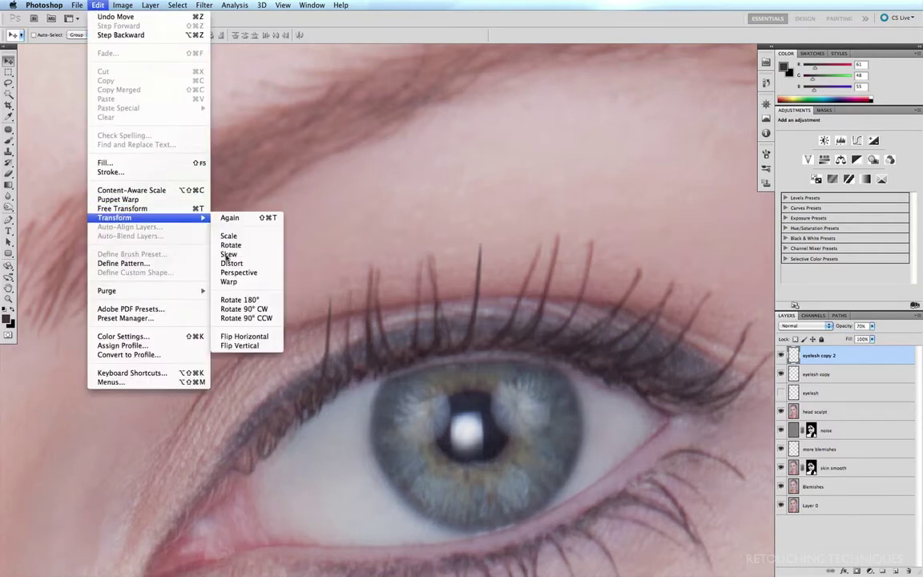
click(243, 336)
Step: Free-transform the flipped lash so it leans toward the nose, is slightly shorter and roots in the upper lash line
key(ctrl+t)
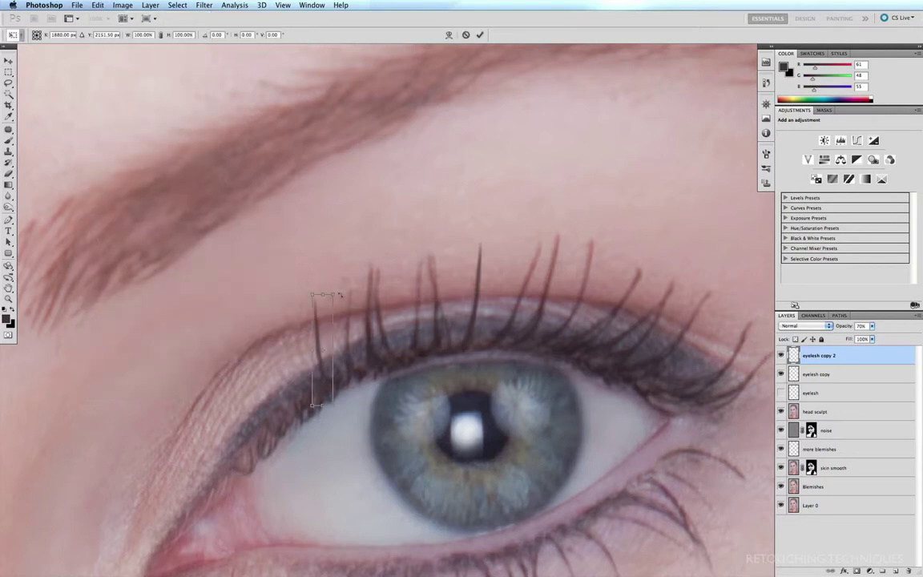
drag(317, 267, 301, 306)
drag(320, 350, 300, 311)
key(Return)
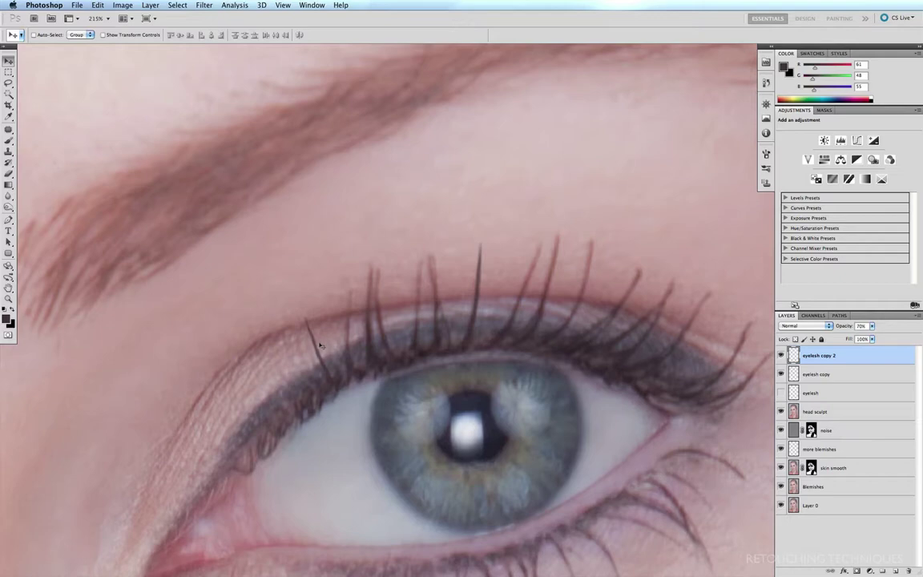
Step: Select a rectangular area around the flipped lash and open it in the Liquify filter
key(m)
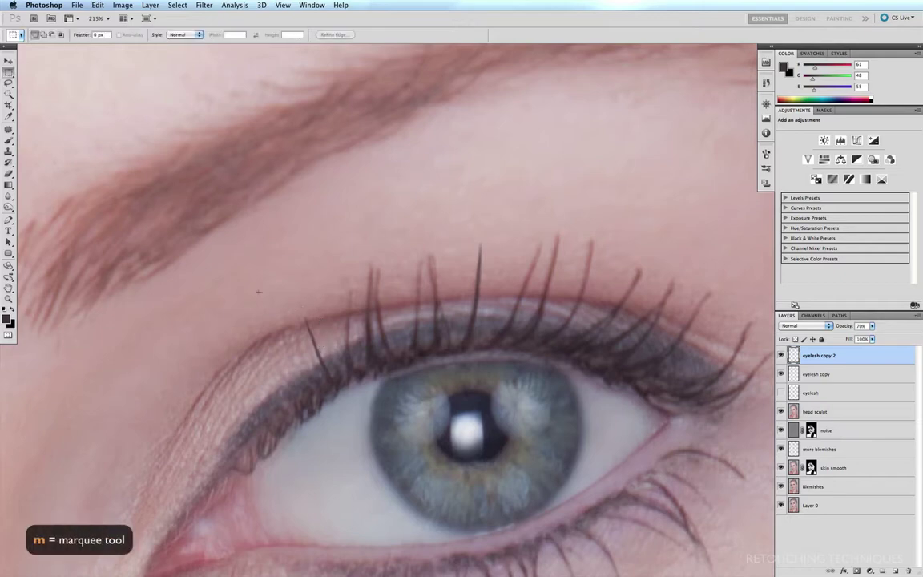
drag(424, 439, 443, 464)
click(204, 5)
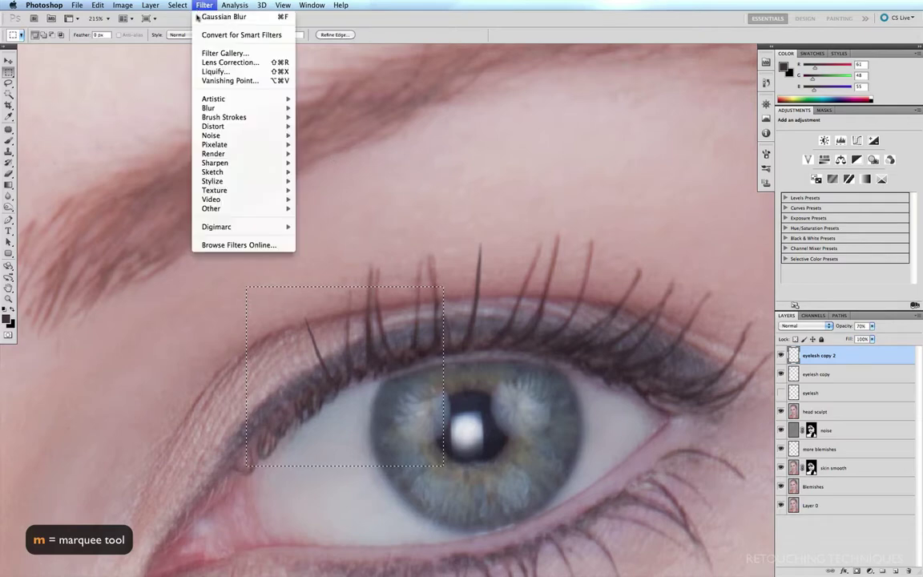
click(215, 71)
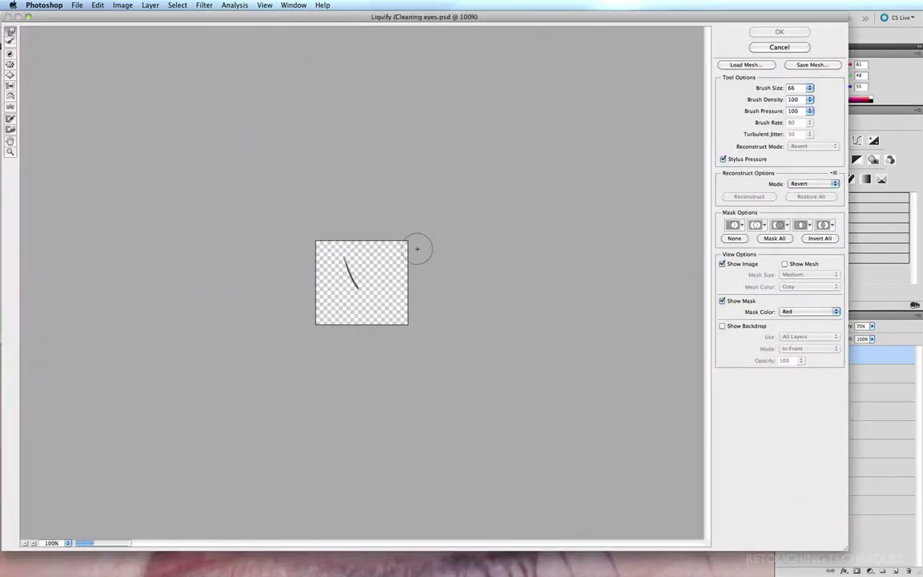
Step: Bend the middle of the flipped lash into a stronger curve with brush size 66, apply the Liquify filter and deselect
key(super+plus)
key(super+plus)
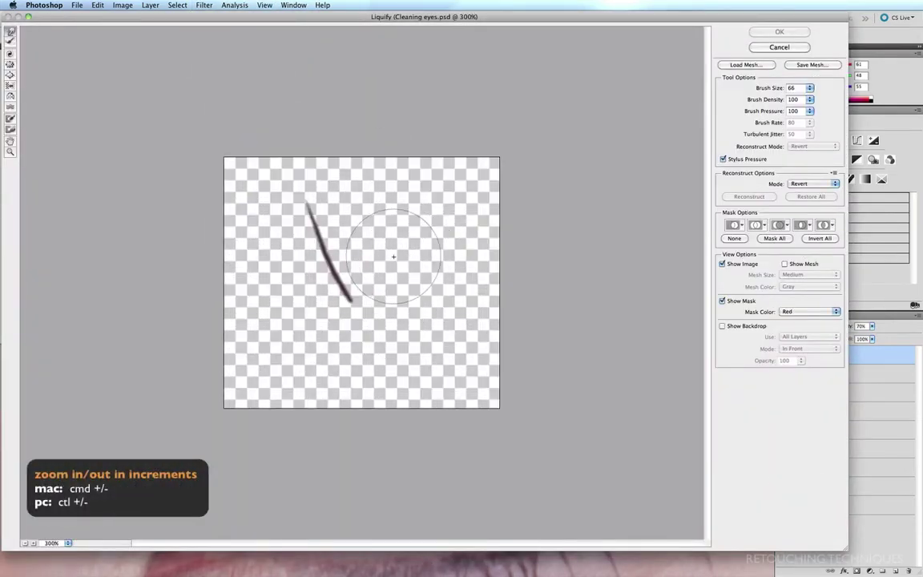
mouse_move(345, 248)
mouse_down()
mouse_move(353, 238)
mouse_move(341, 233)
mouse_up()
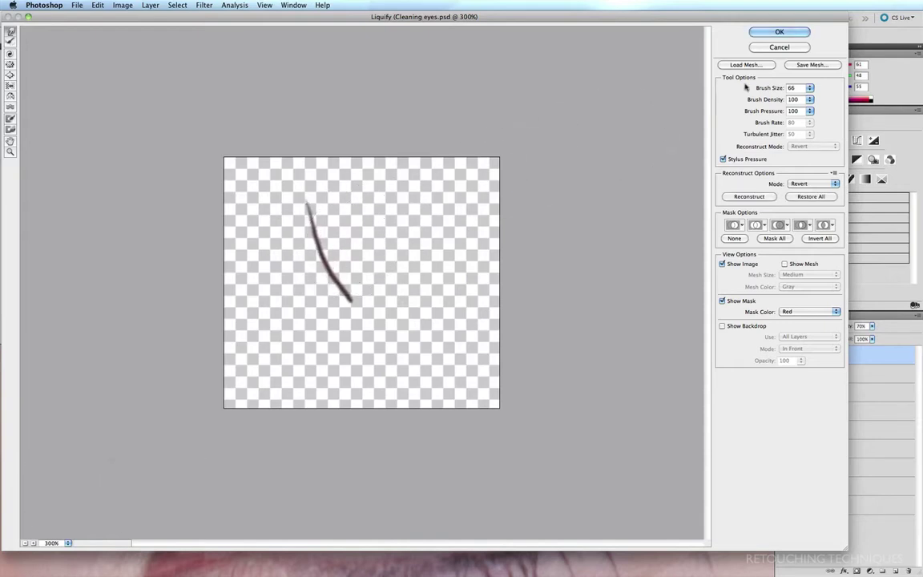
click(777, 32)
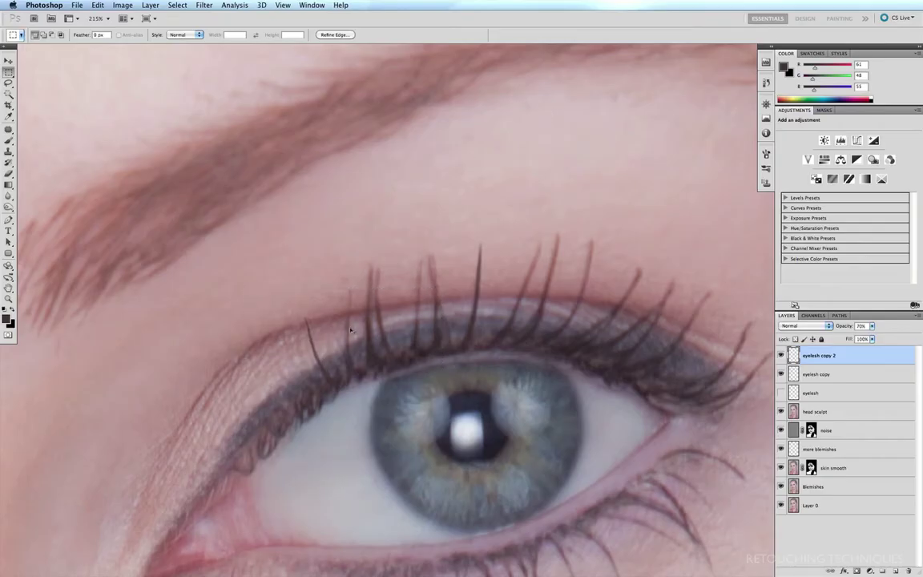
key(super+d)
Step: Duplicate the curved inner lash and place the copy beside it, closer to the inner corner of the eye
key(super+j)
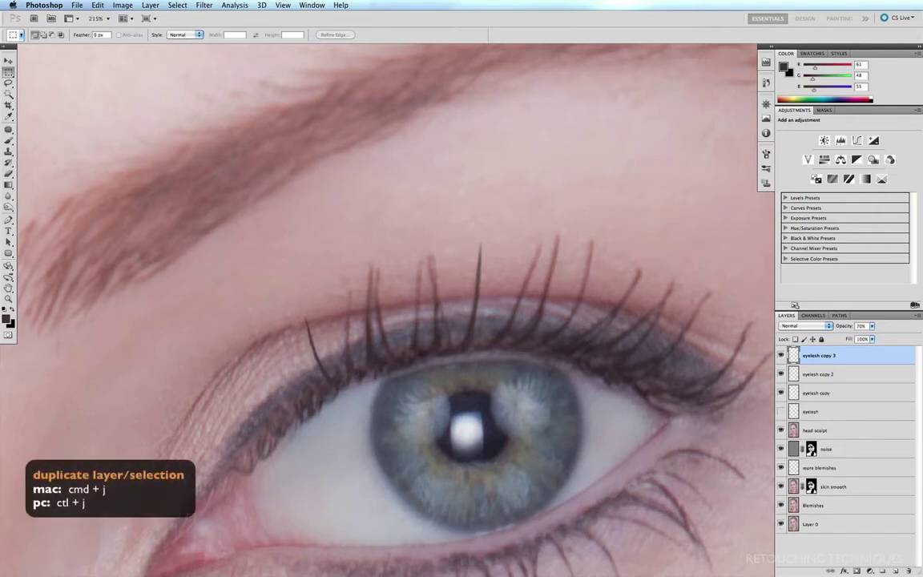
key(v)
drag(291, 328, 293, 377)
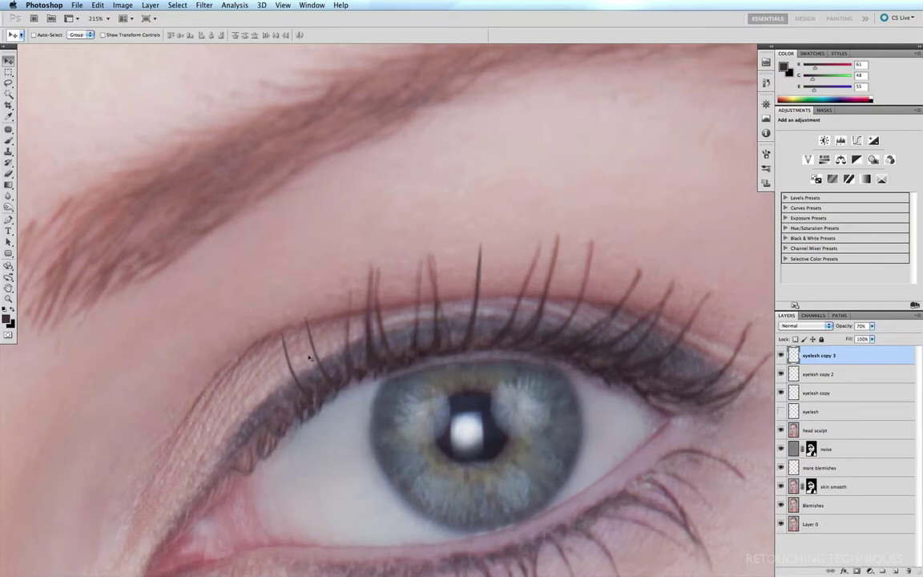
Step: Rotate the new lash copy to about -11.2° and scale it proportionally to about 89%
key(super+t)
drag(316, 321, 298, 349)
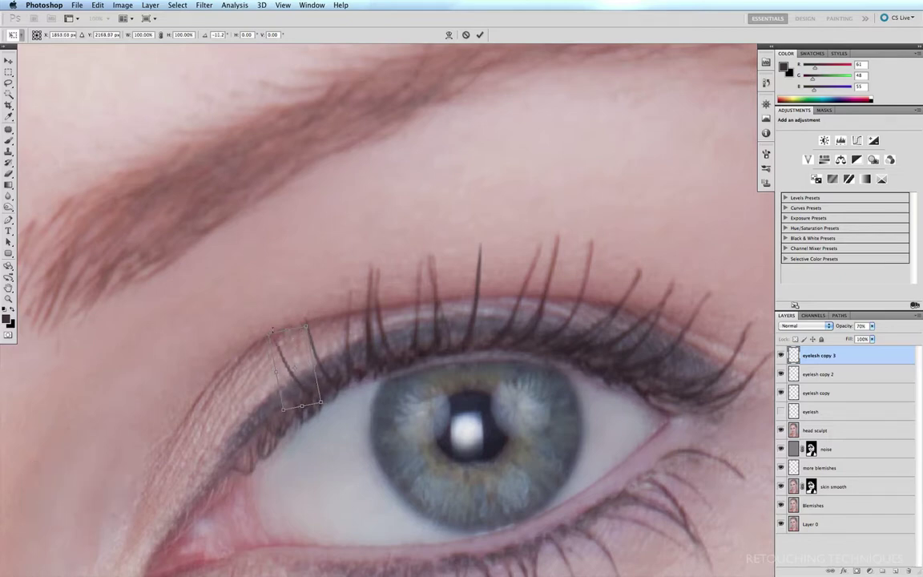
drag(268, 330, 273, 339)
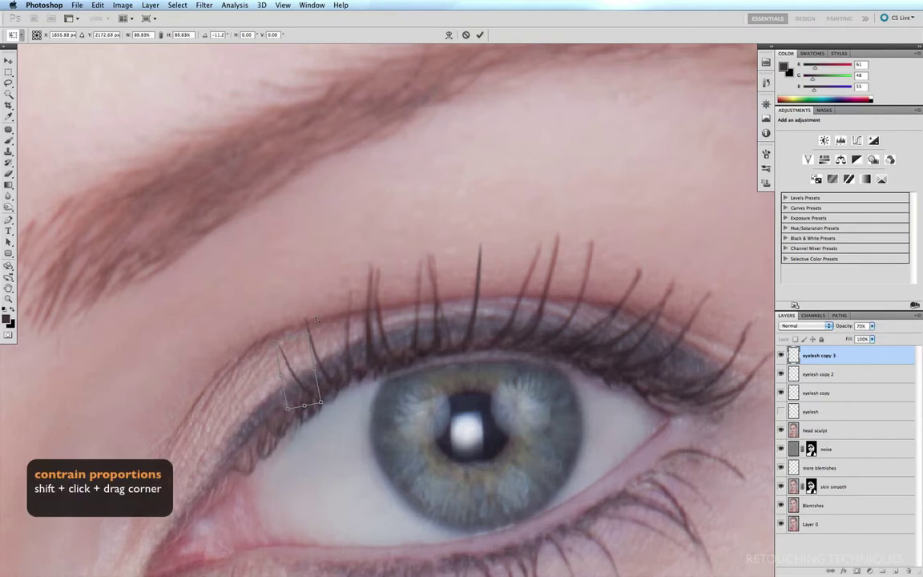
key(Return)
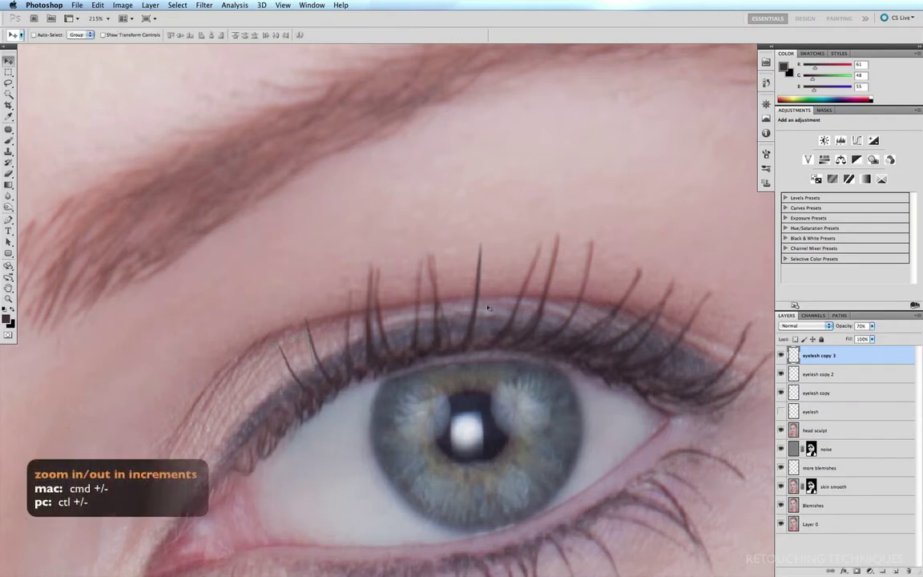
Step: Duplicate the innermost lash, place the copy further toward the inner eye corner and rotate it to about -10.2°
key(super+minus)
key(super+minus)
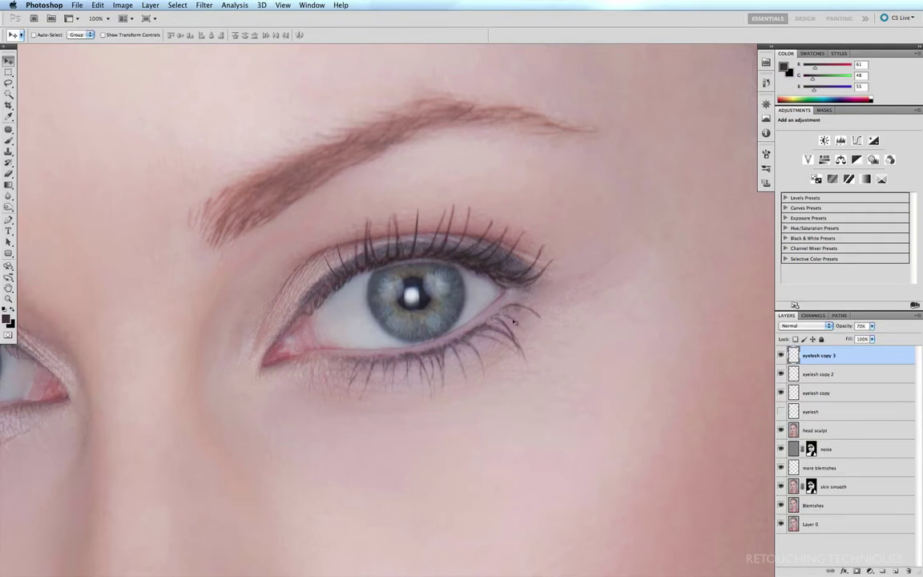
key(super+j)
drag(519, 321, 329, 284)
key(super+t)
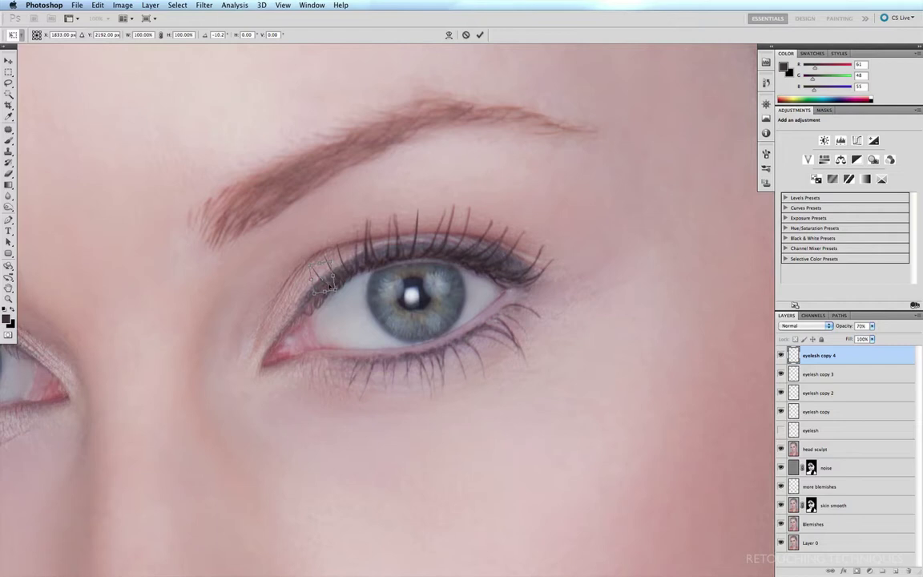
key(Return)
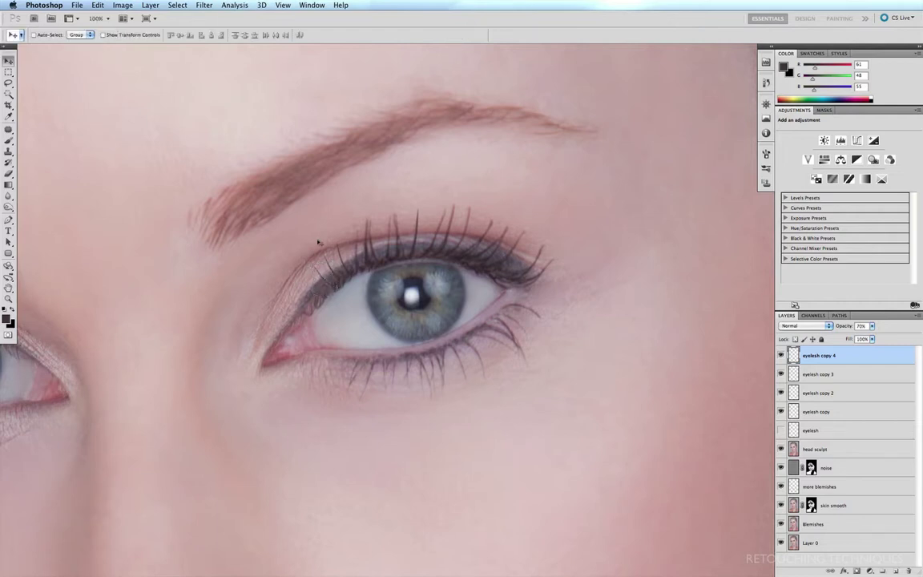
Step: Duplicate the eyelash copy layer, move the new lash to the outer part of the lower lashes and flip it horizontally
click(819, 413)
key(ctrl+j)
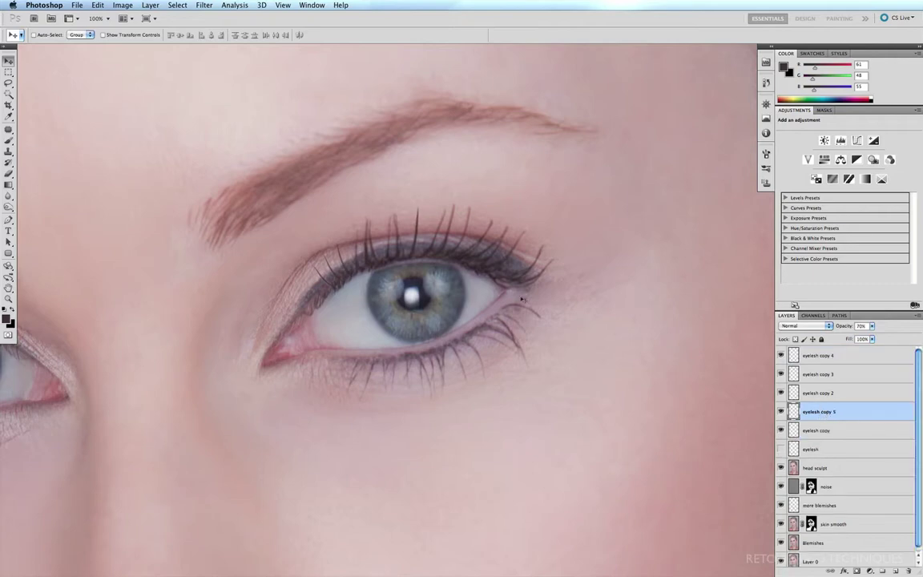
drag(423, 262, 507, 362)
click(96, 5)
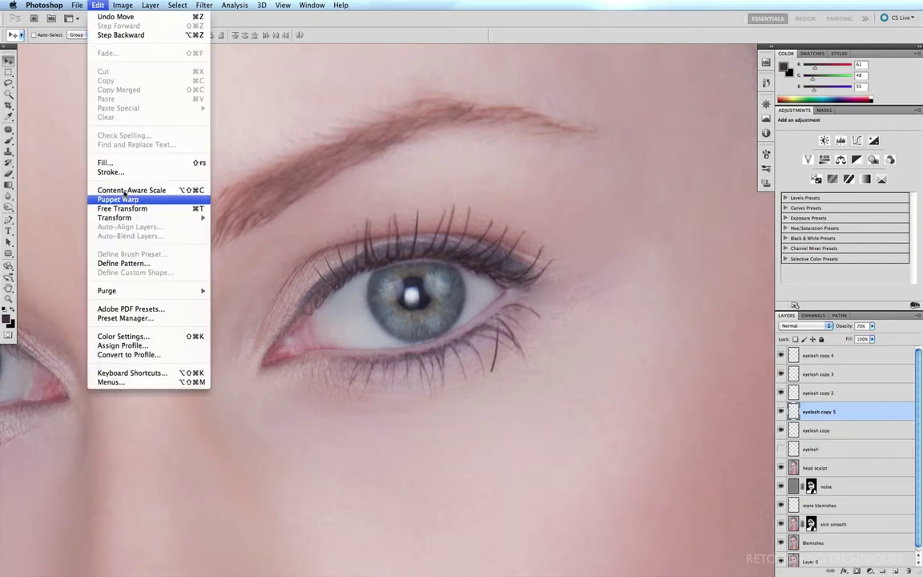
mouse_move(152, 217)
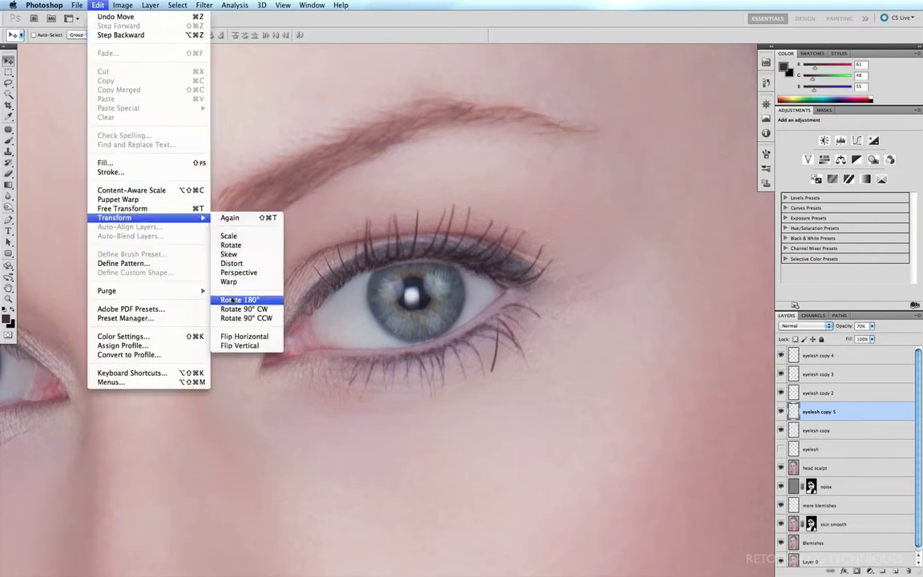
click(245, 335)
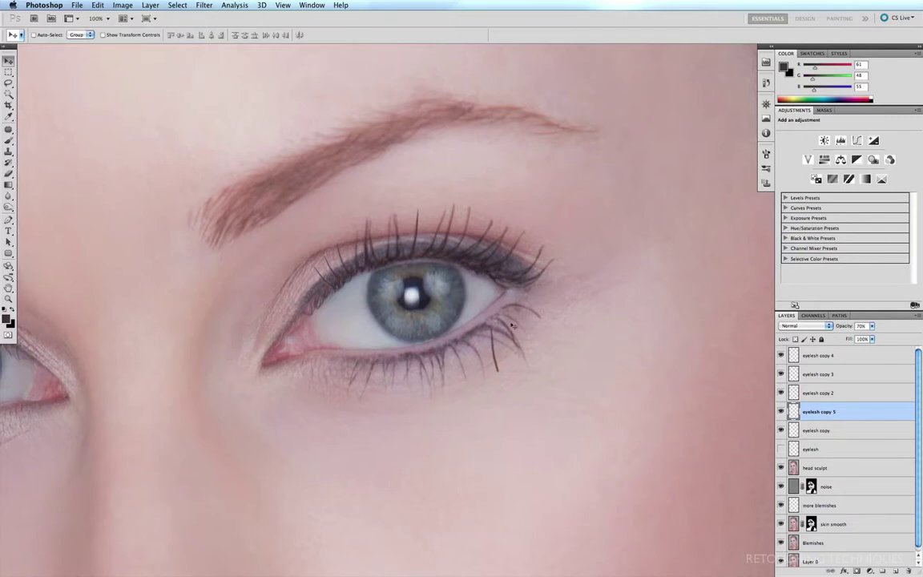
Step: Rotate the new lower-lash copy to about 135.6°, scale it proportionally to about 92% and place its root on the outer lower lash line
key(ctrl+t)
drag(509, 316, 504, 381)
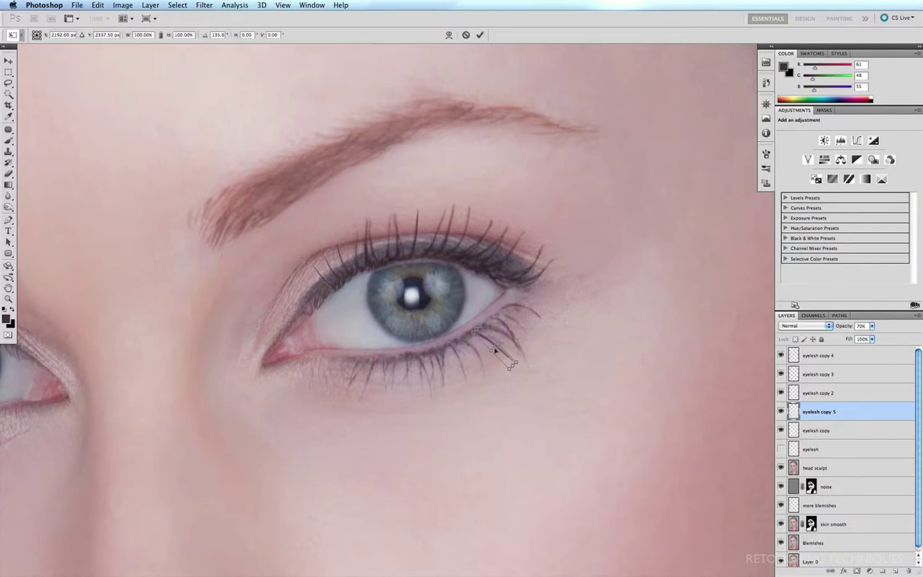
drag(487, 341, 508, 366)
drag(508, 367, 504, 359)
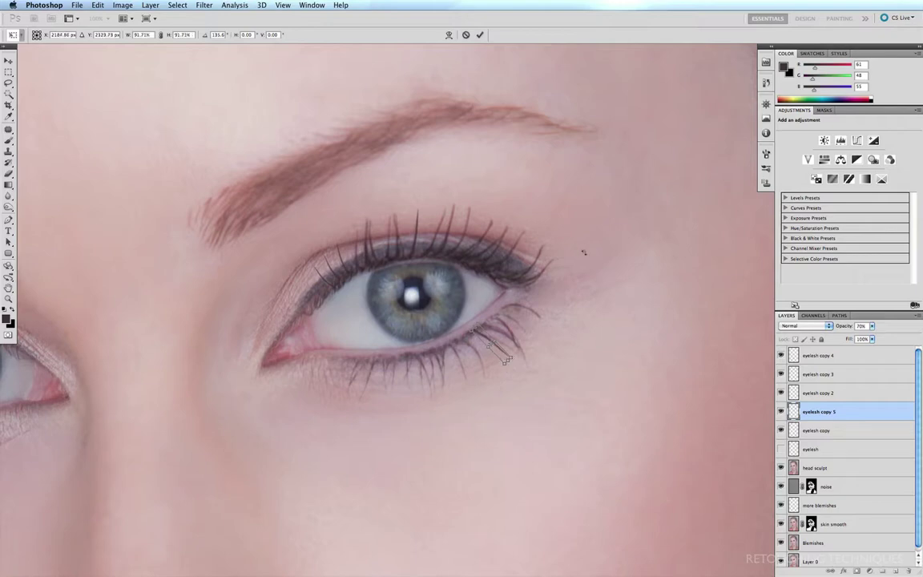
scroll(412, 371, up, 3)
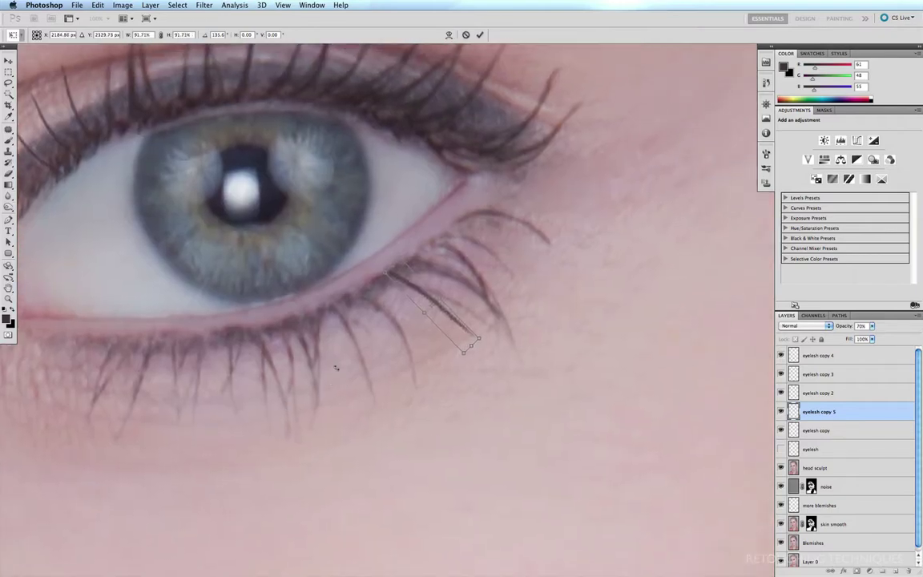
key(Return)
drag(407, 289, 414, 295)
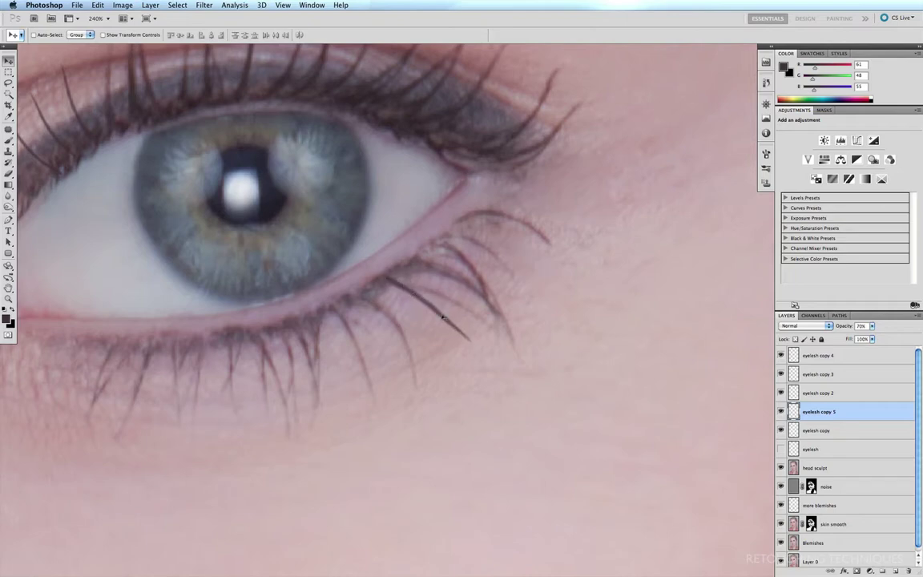
Step: Select a rectangular area around the new lower lash and open it in the Liquify filter
key(m)
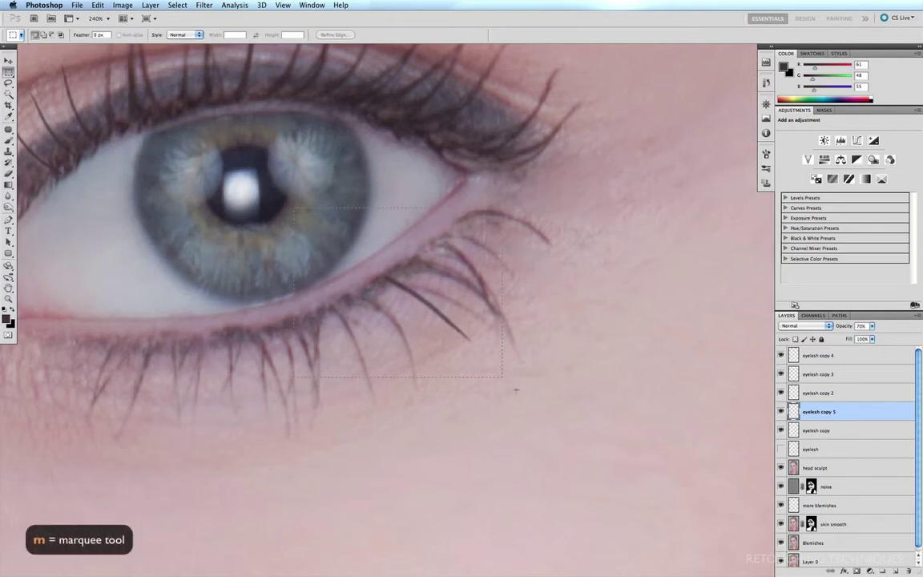
drag(515, 390, 586, 465)
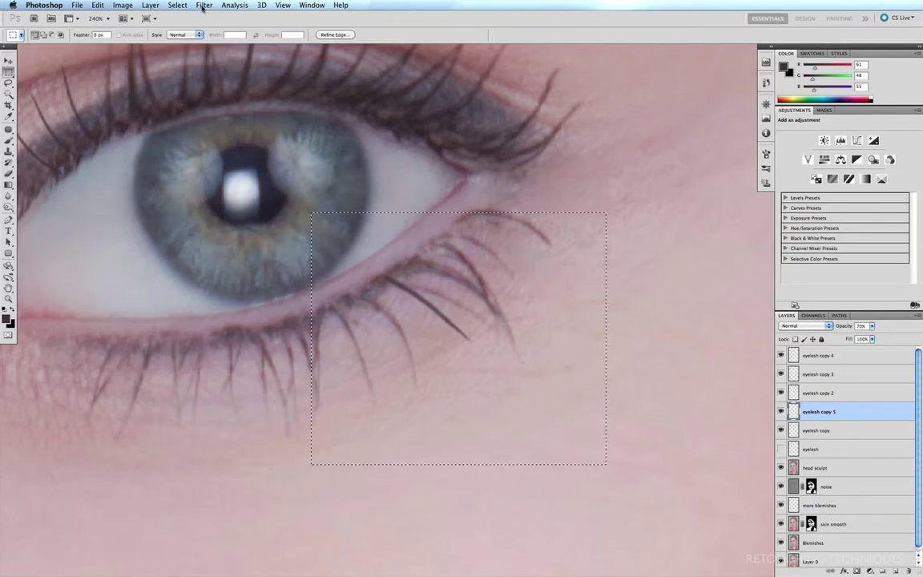
click(205, 5)
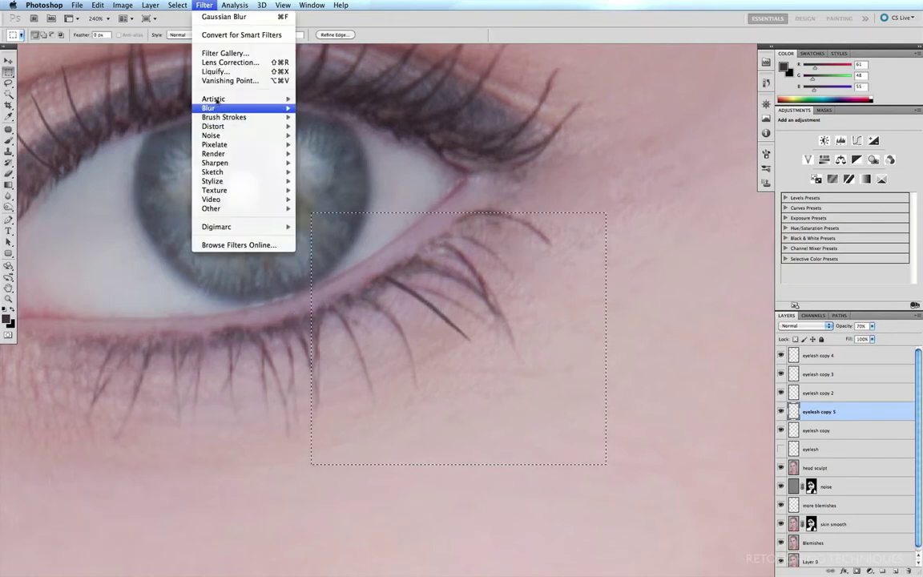
click(214, 71)
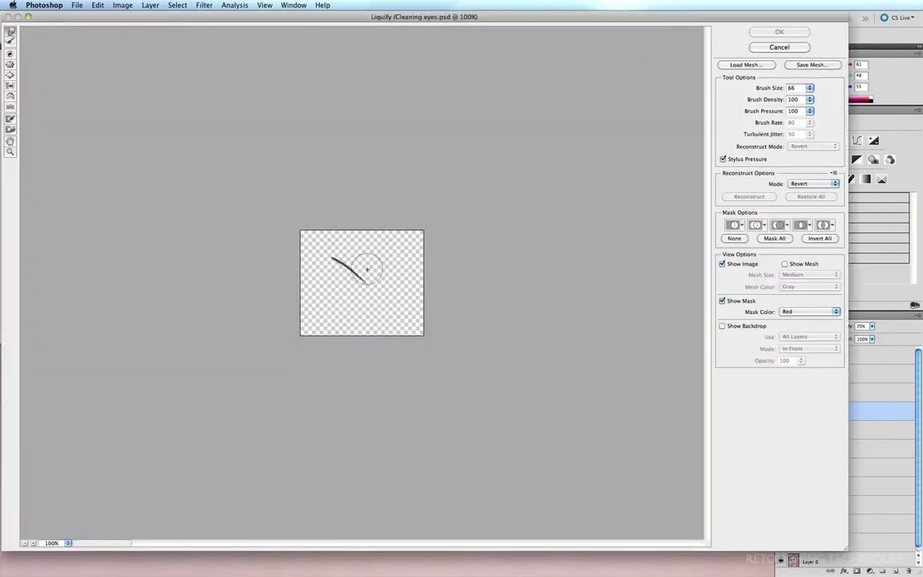
Step: Bend the middle of the lash upward into a stronger curve with a size 82 Liquify brush, apply it and deselect
key(super+plus)
key(super+plus)
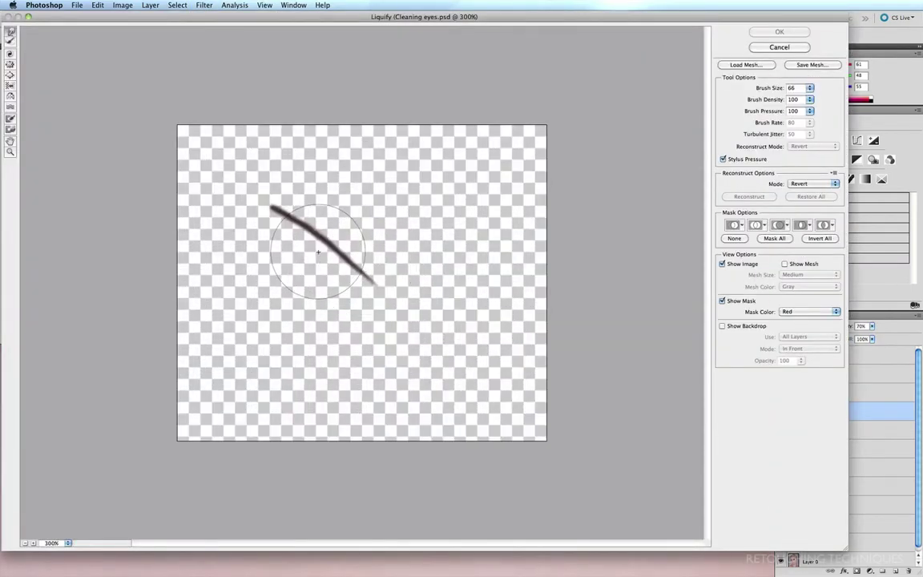
key(bracketright)
key(bracketright)
key(bracketright)
key(bracketright)
key(bracketright)
key(bracketright)
key(bracketright)
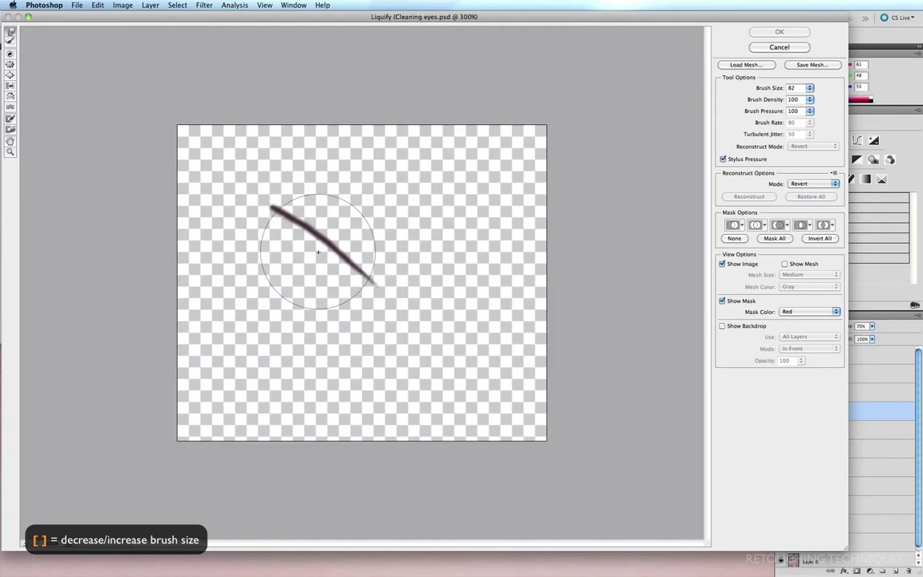
mouse_move(318, 252)
mouse_down()
mouse_move(305, 253)
mouse_move(326, 242)
mouse_move(304, 227)
mouse_move(328, 258)
mouse_move(330, 244)
mouse_move(309, 217)
mouse_move(319, 210)
mouse_move(318, 222)
mouse_up()
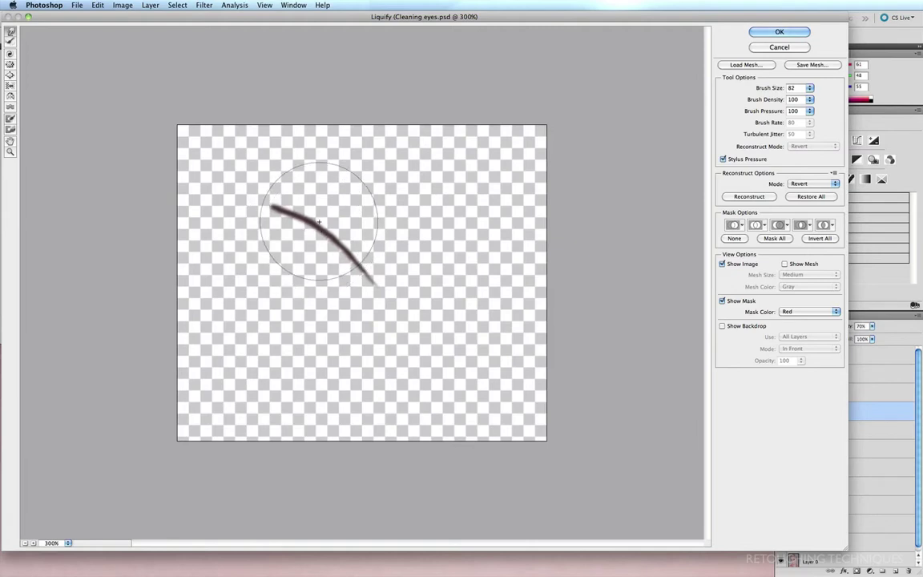
click(779, 32)
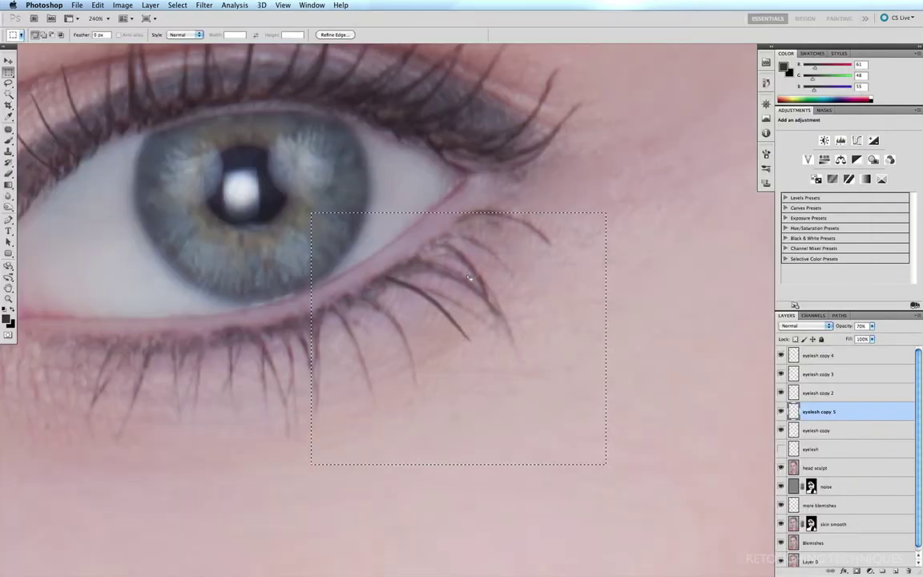
key(super+d)
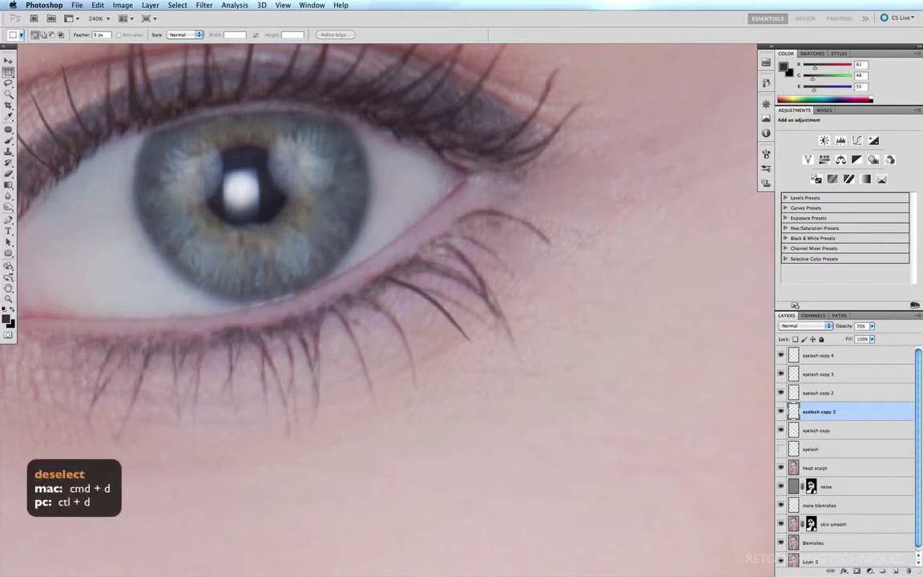
Step: Scale the curved lower lash proportionally to about 91%, rotate it to about 7.9° and nudge it into line with its neighbours
key(super+t)
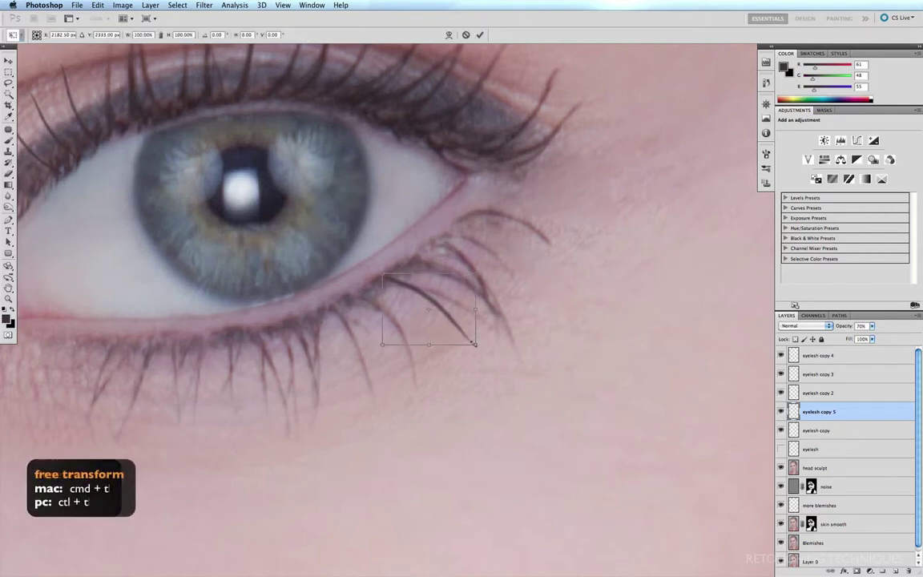
drag(468, 340, 466, 337)
drag(478, 274, 481, 293)
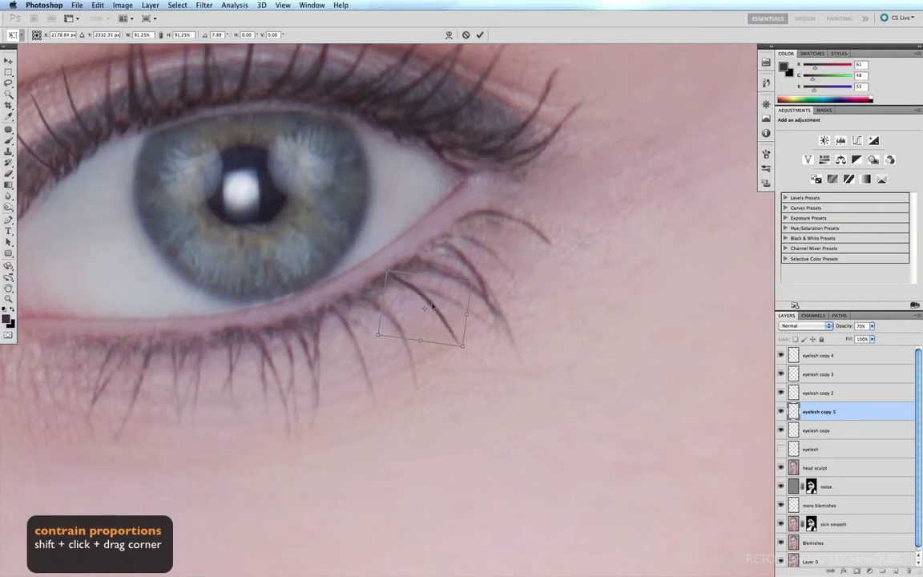
drag(433, 307, 430, 306)
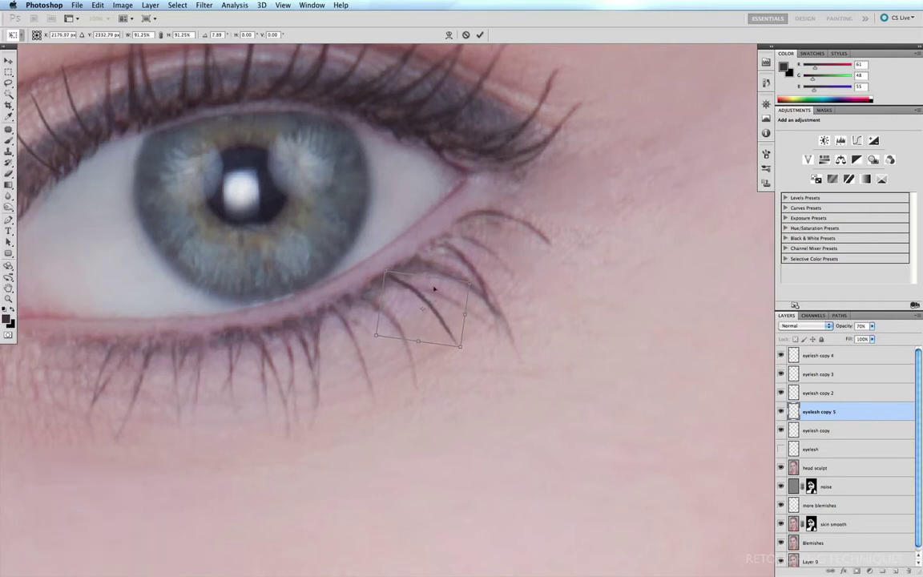
key(Return)
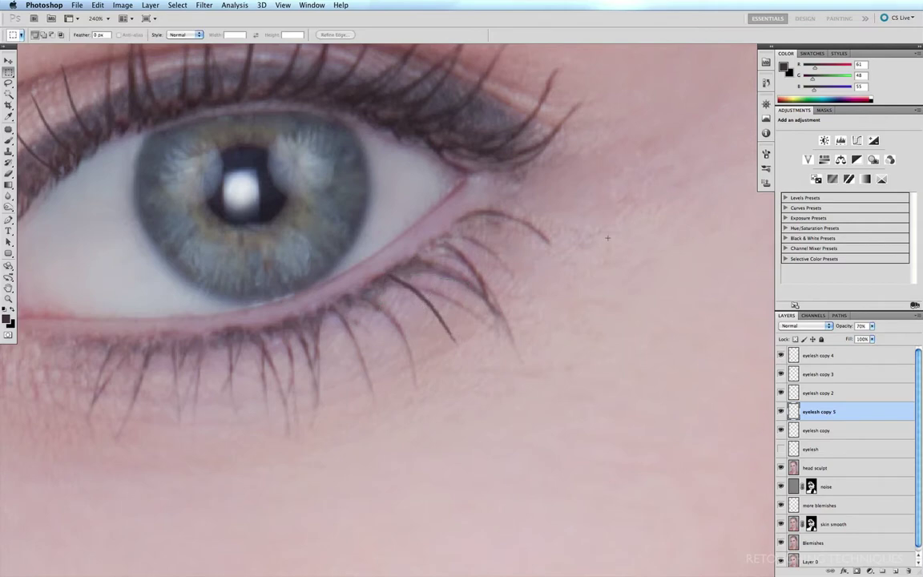
Step: Set the opacity of the eyelash copy 5 layer to 60%
click(872, 326)
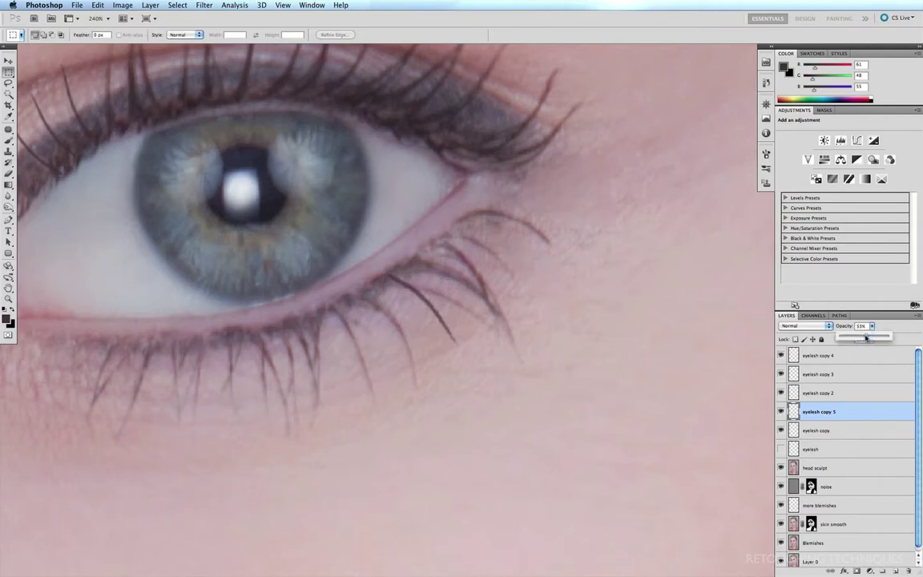
drag(873, 337, 866, 338)
click(857, 316)
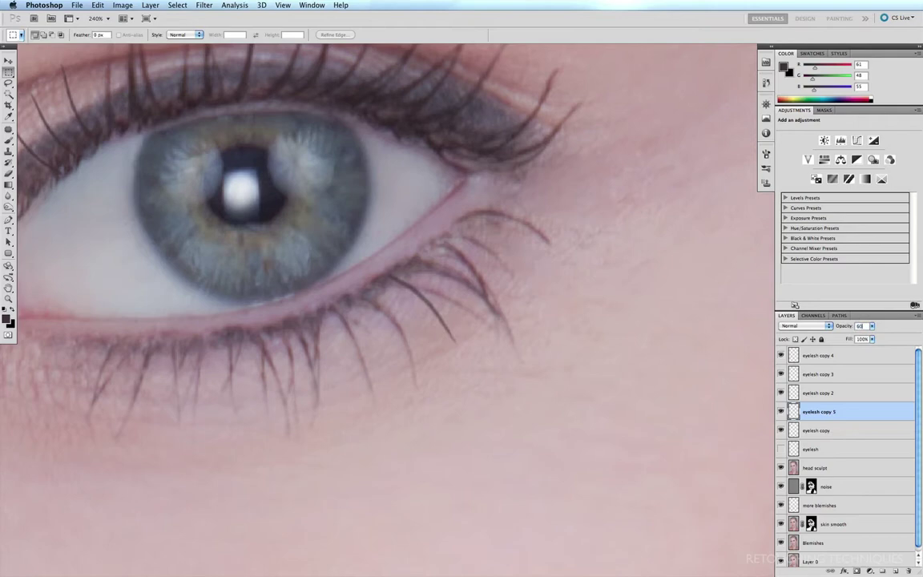
Step: Create a new empty layer above eyelash copy 7 in the eyelashes group
key(super+alt+0)
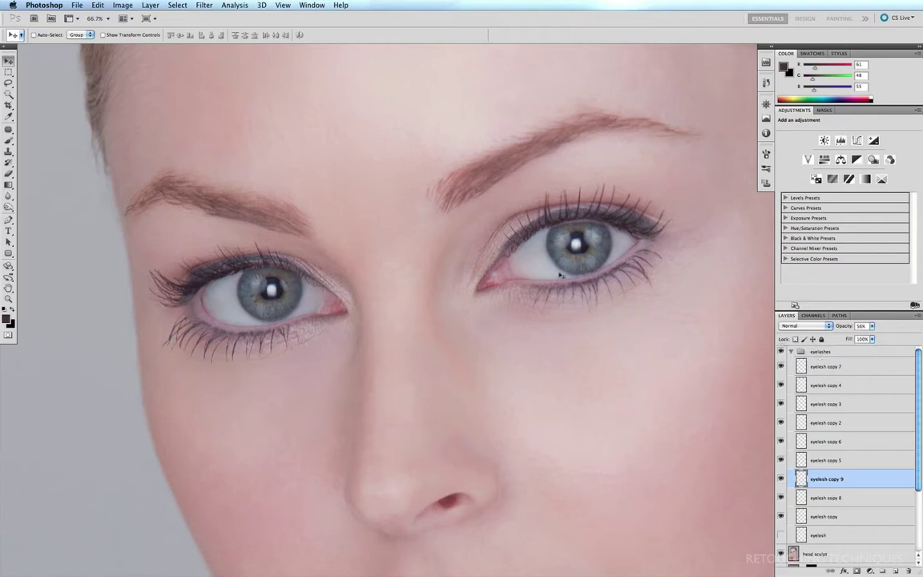
drag(444, 353, 416, 304)
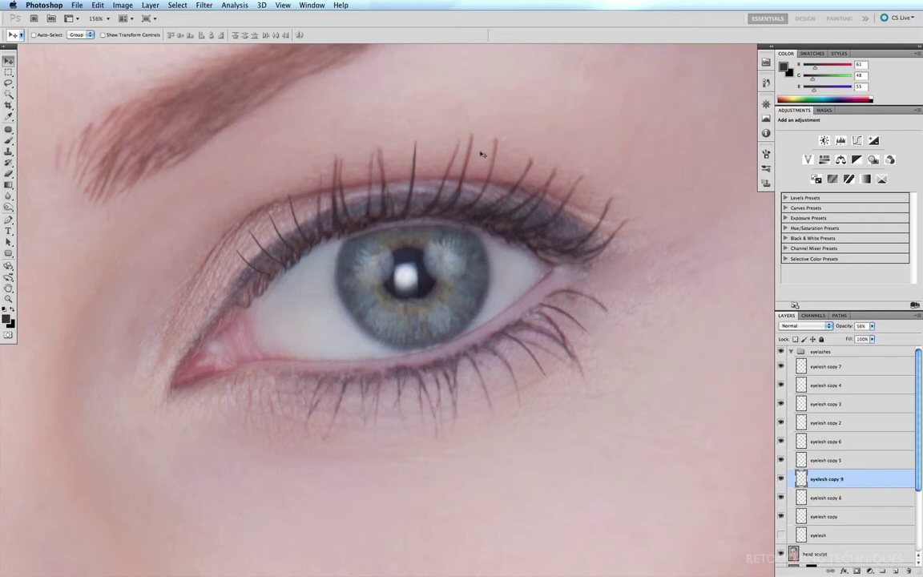
click(873, 366)
click(904, 568)
Step: Clean up stray lash tips on the new layer with the Clone Stamp at 30% opacity, sampling Current & Below, and compare before and after
key(s)
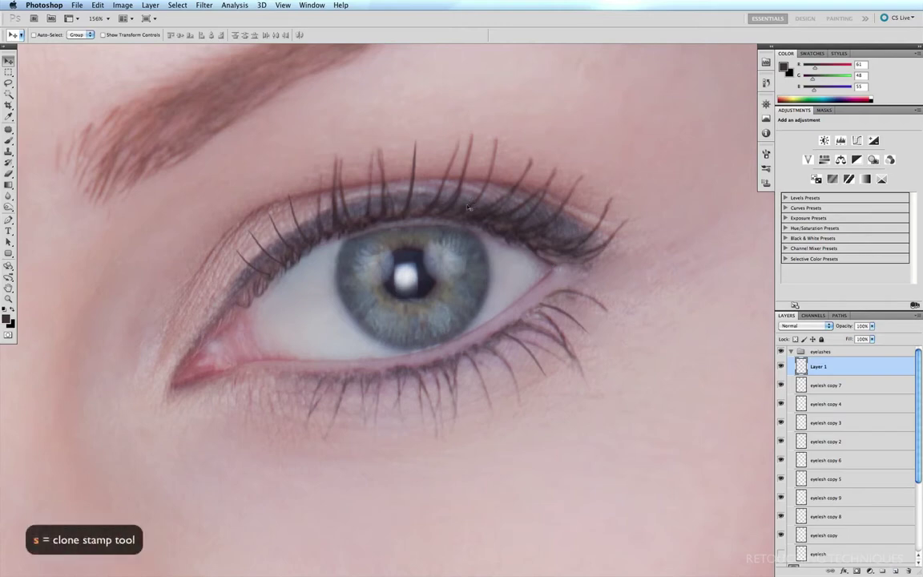
key(s)
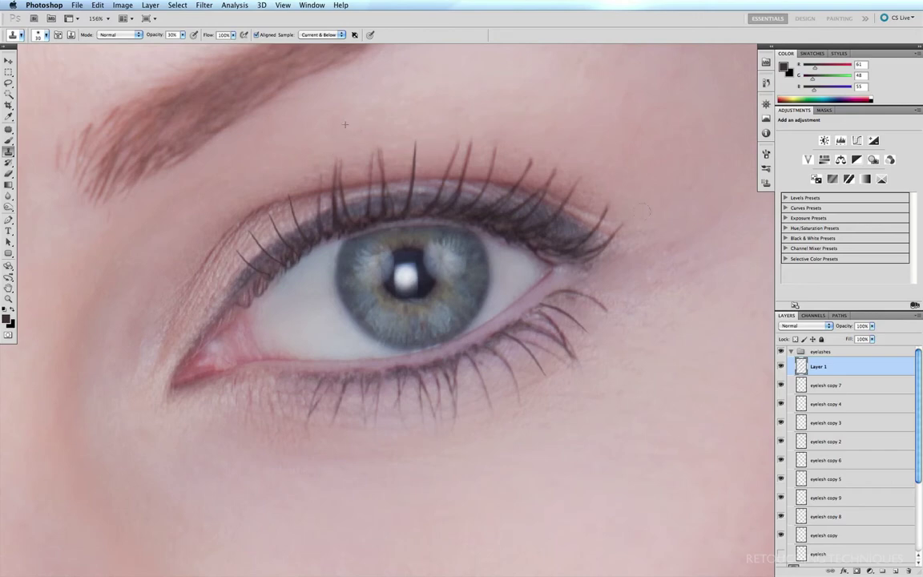
click(781, 366)
click(782, 366)
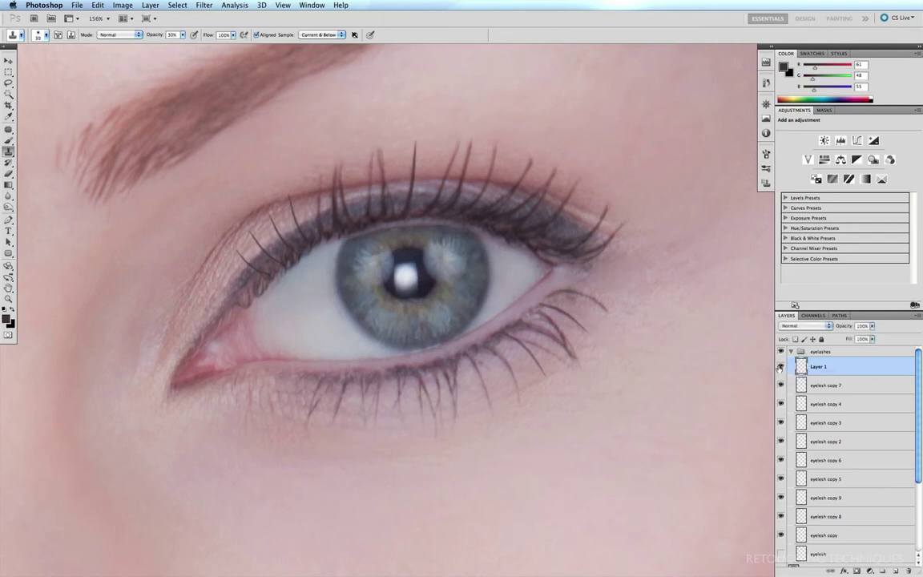